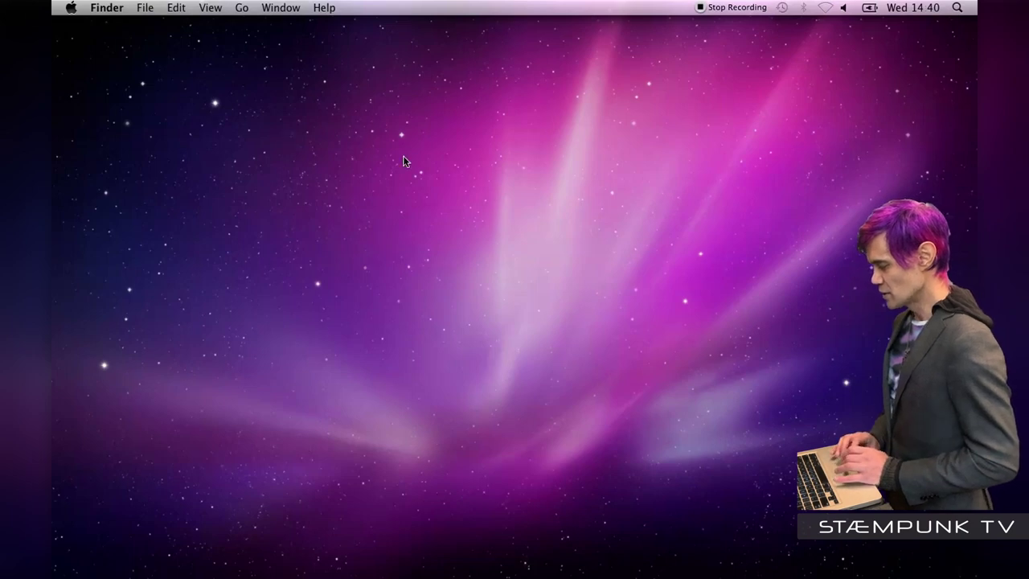
Check the Mac's hardware report for model identifier MacBookPro5,5 and its Intel processor.
left_click(72, 9)
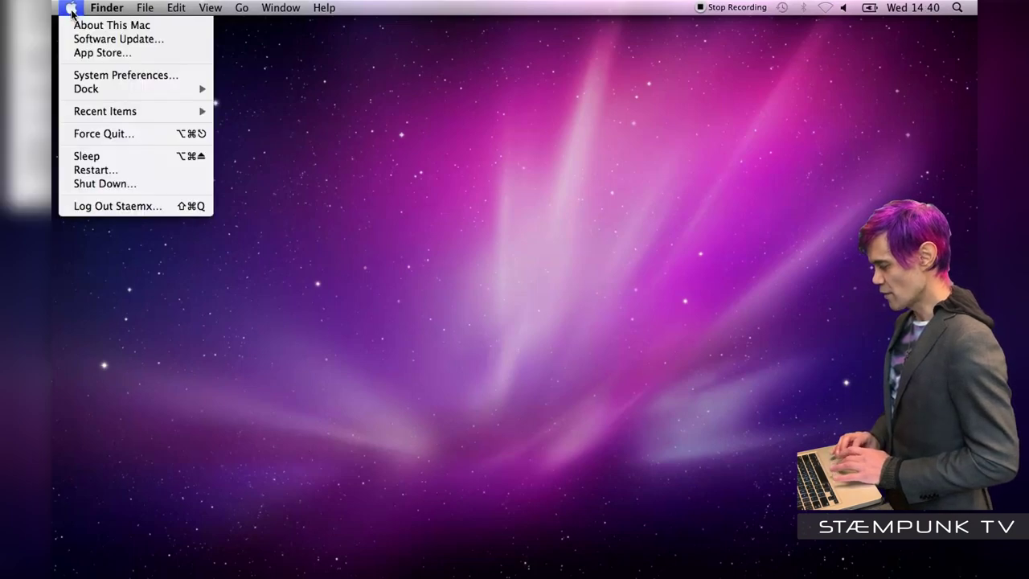
left_click(88, 25)
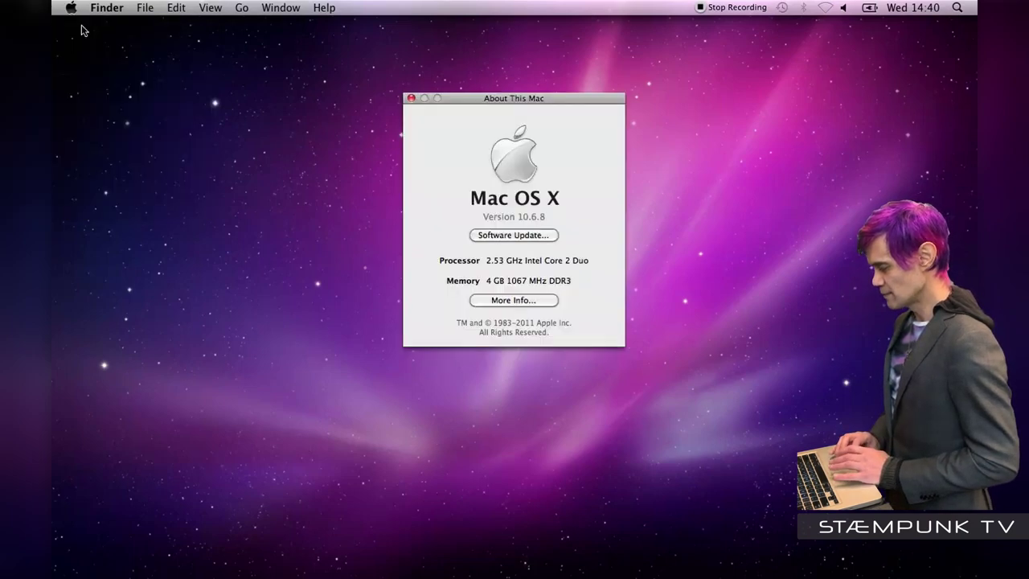
left_click(500, 302)
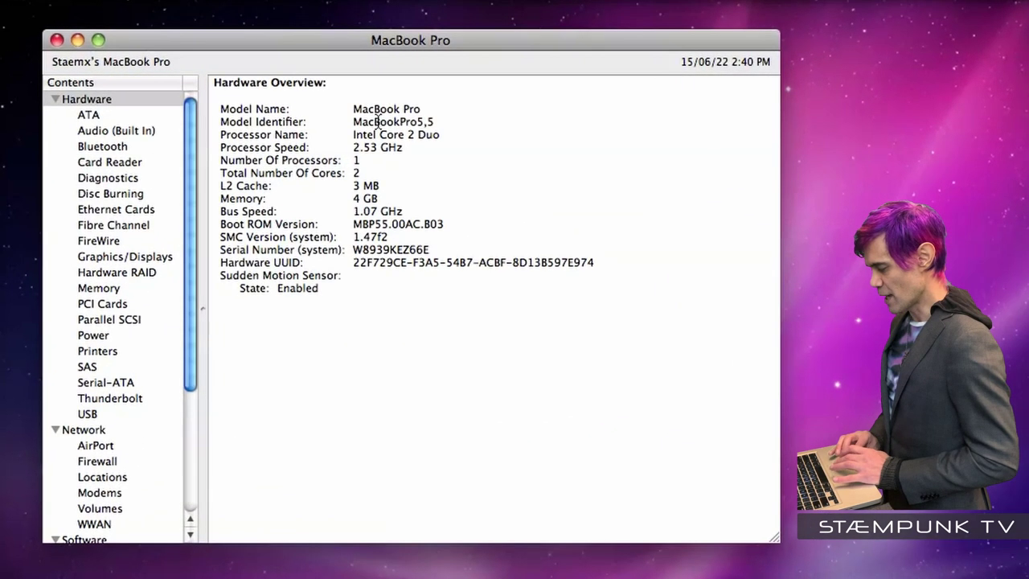
double_click(354, 113)
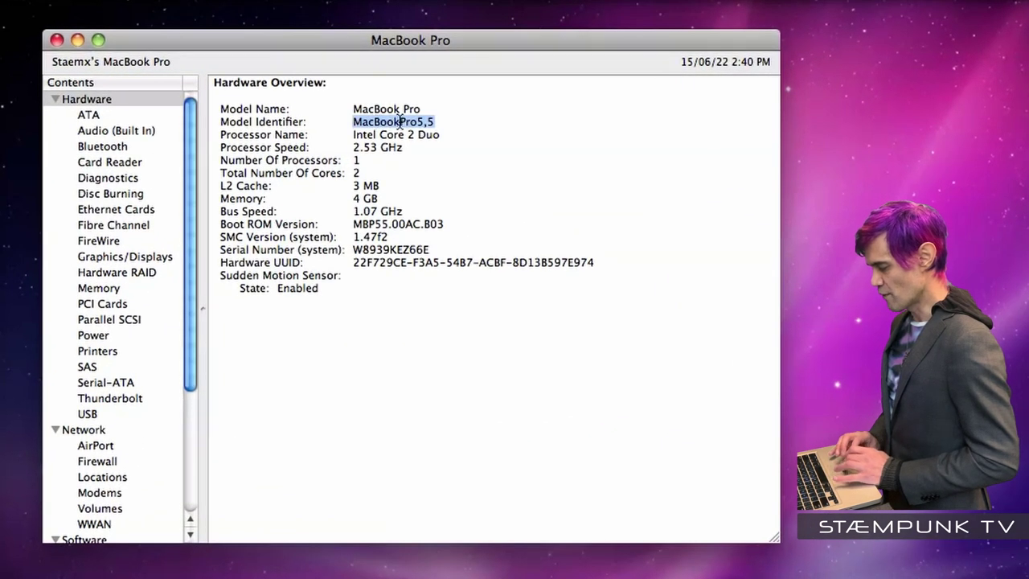
left_click(485, 335)
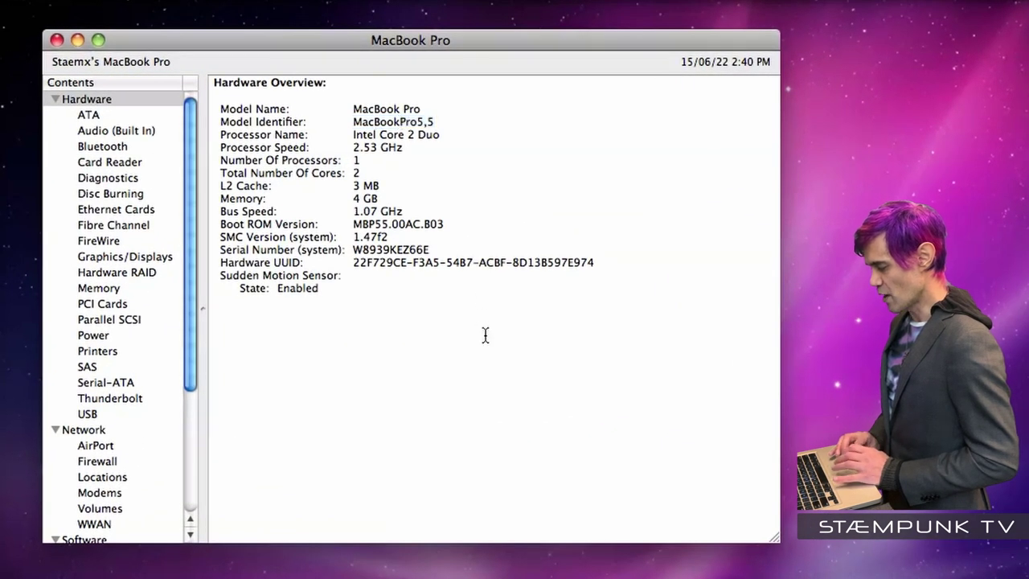
double_click(365, 134)
triple_click(366, 134)
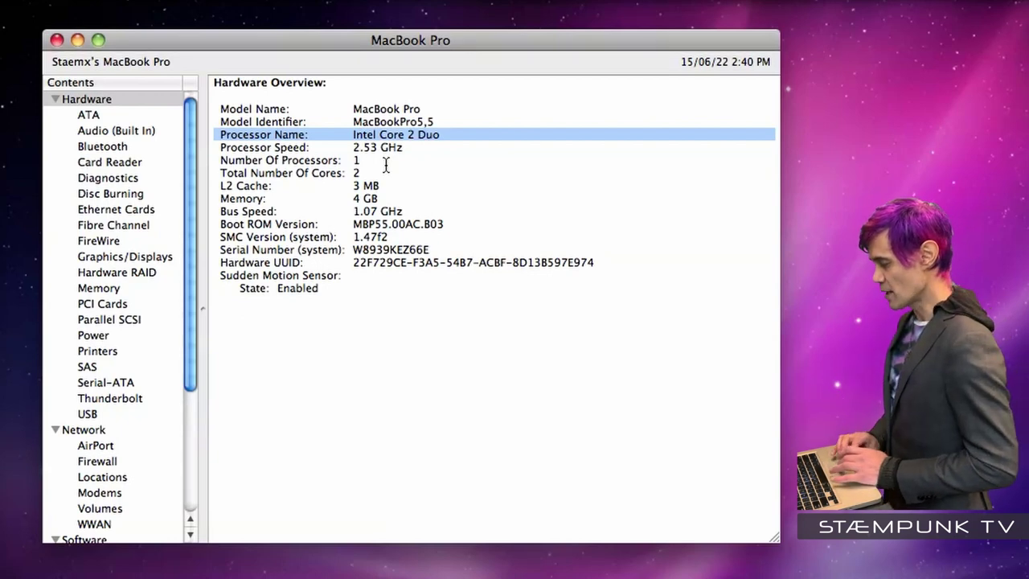
Review the Mac summary again, noting the 4 GB memory, then close the hardware windows.
left_click(12, 0)
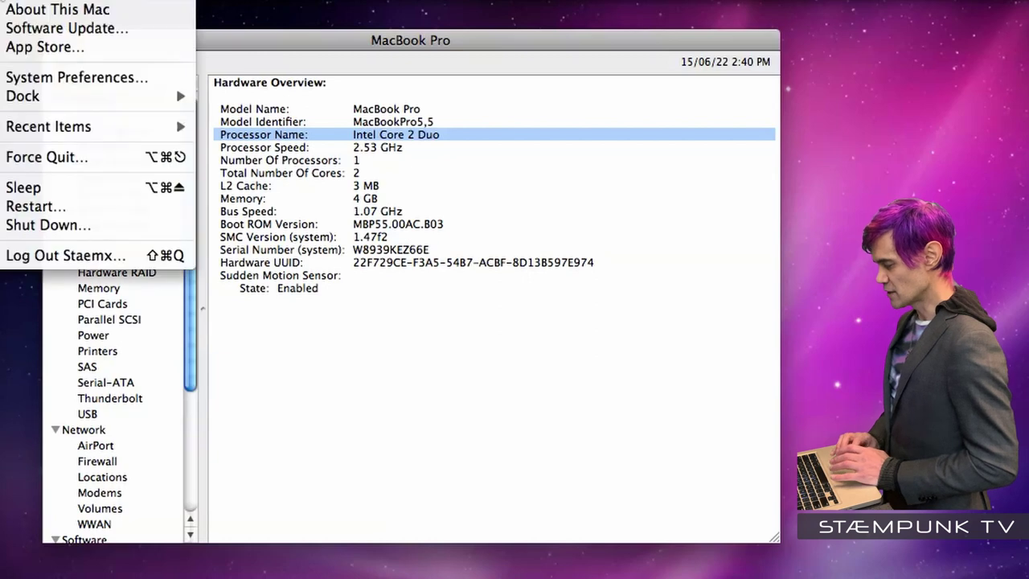
left_click(36, 9)
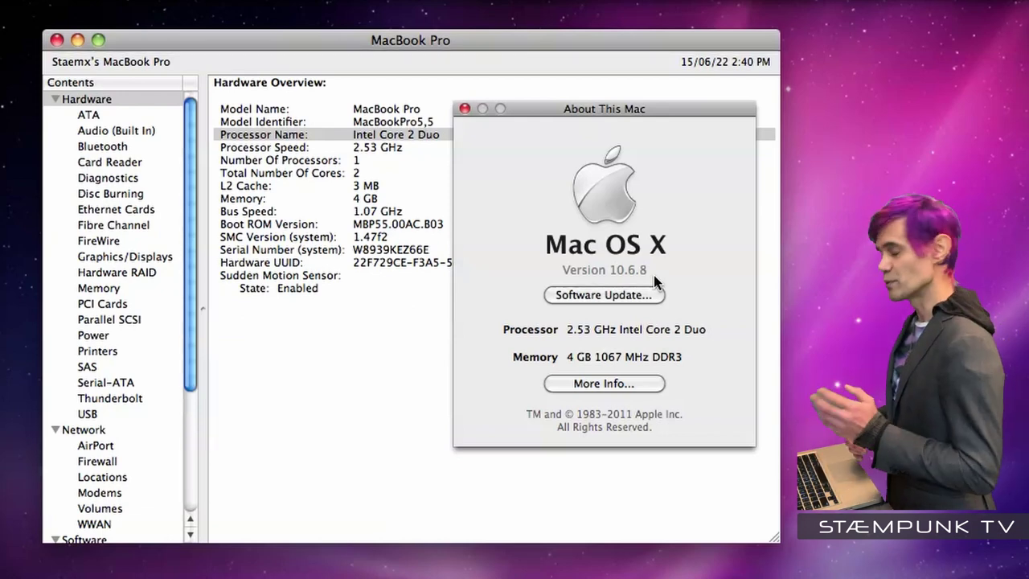
left_click(465, 108)
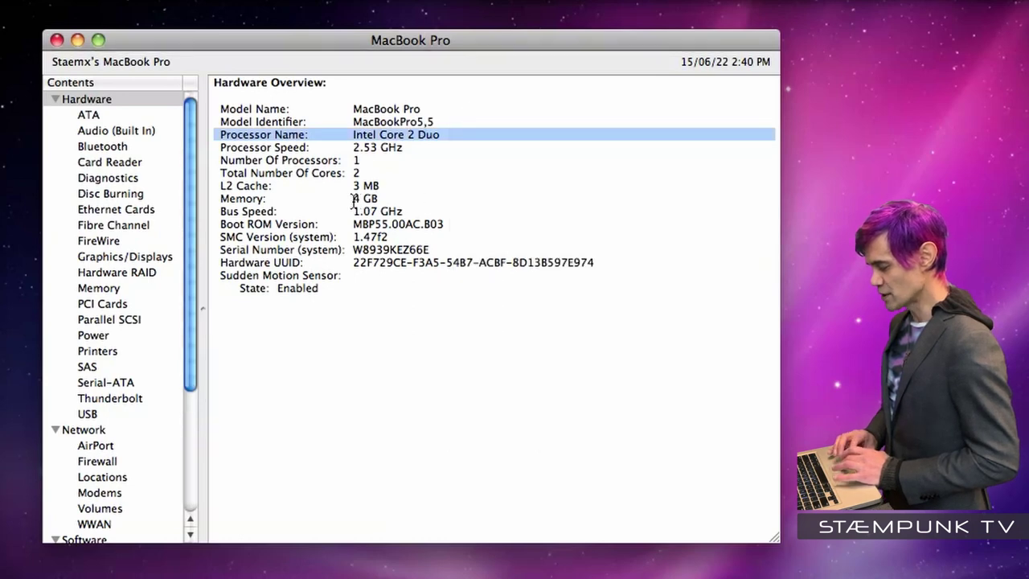
left_click_drag(349, 200, 379, 200)
left_click(391, 311)
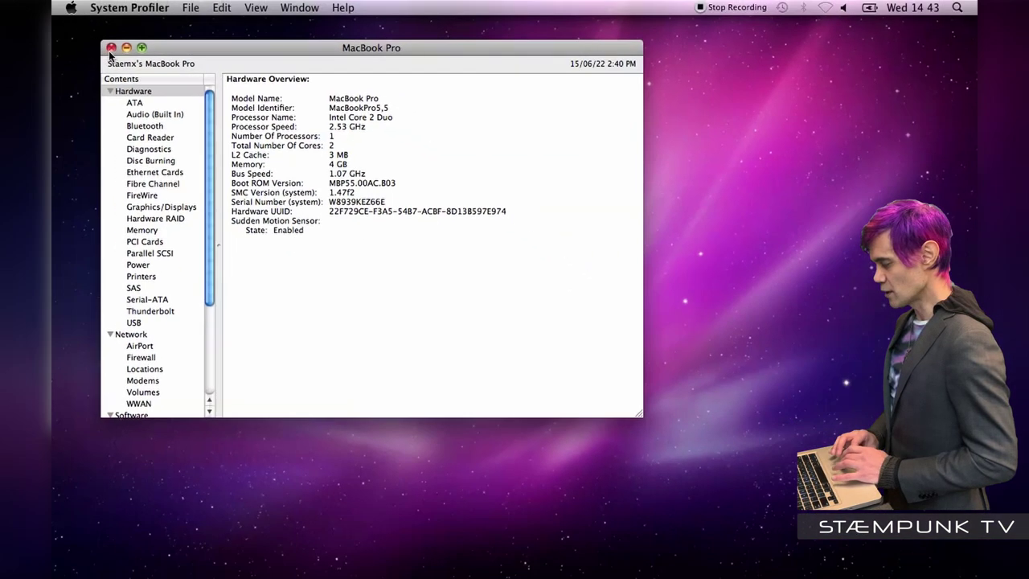
left_click(111, 49)
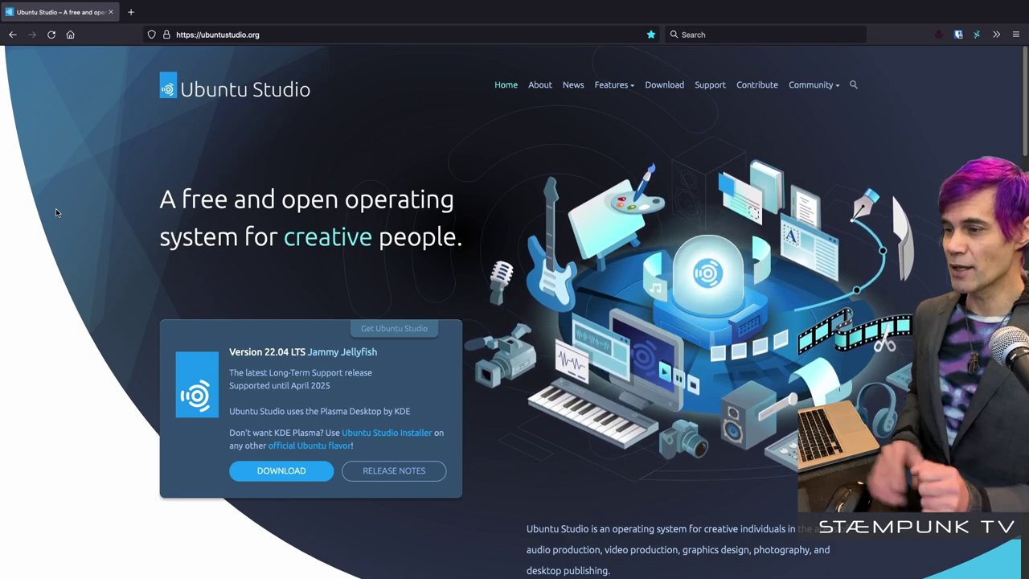
Scroll the Ubuntu Studio feature cards and back to the 22.04 box noting 'Plasma Desktop by KDE'.
scroll(104, 285, "down", 3)
scroll(105, 285, "down", 5)
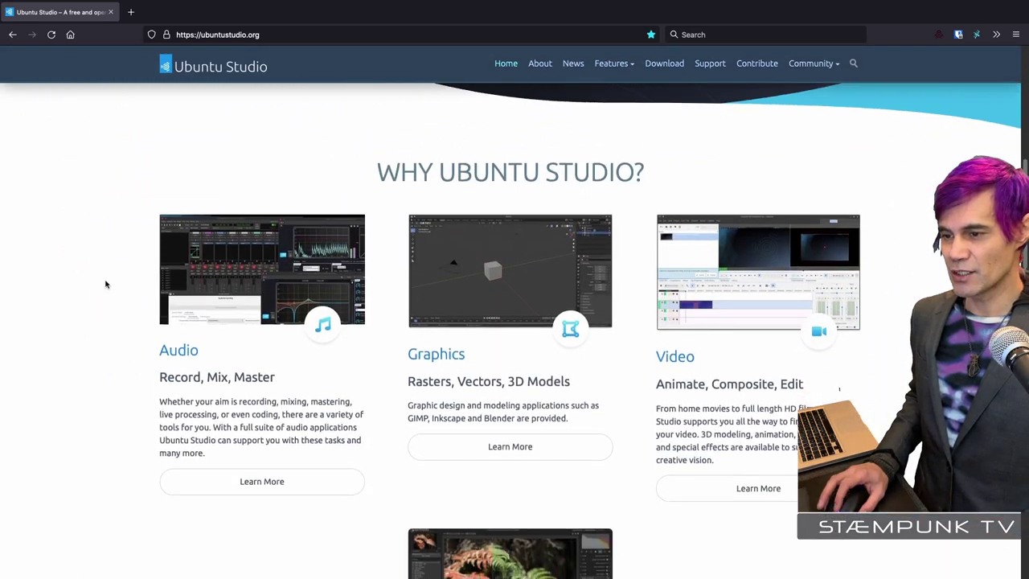
scroll(105, 284, "down", 3)
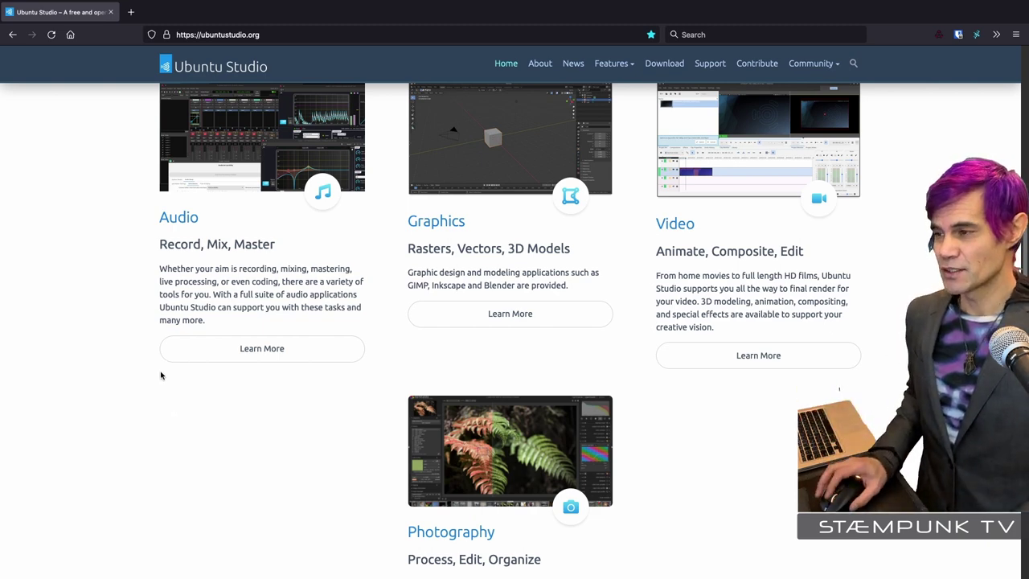
scroll(157, 372, "up", 5)
scroll(155, 371, "up", 3)
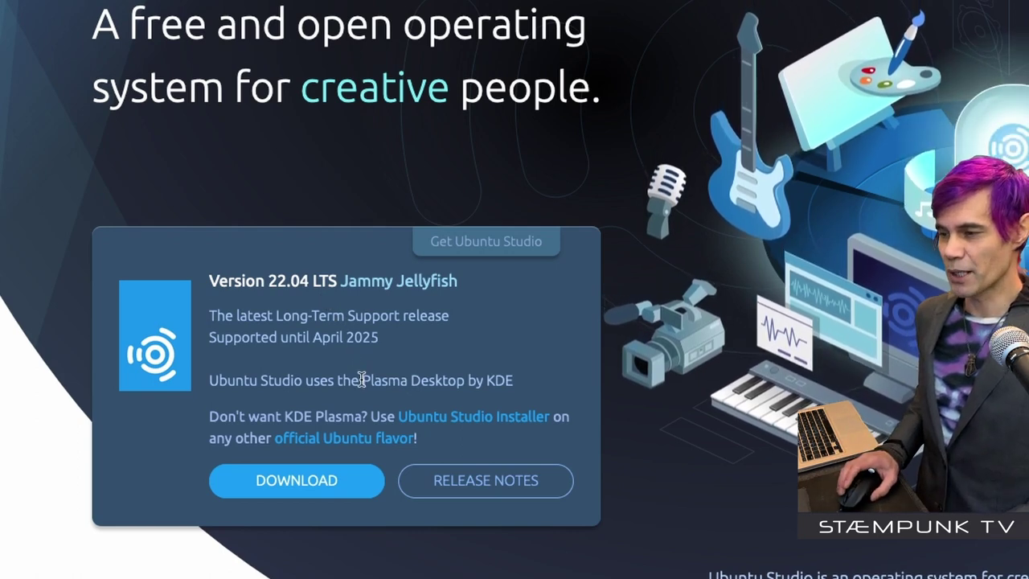
left_click_drag(361, 381, 517, 386)
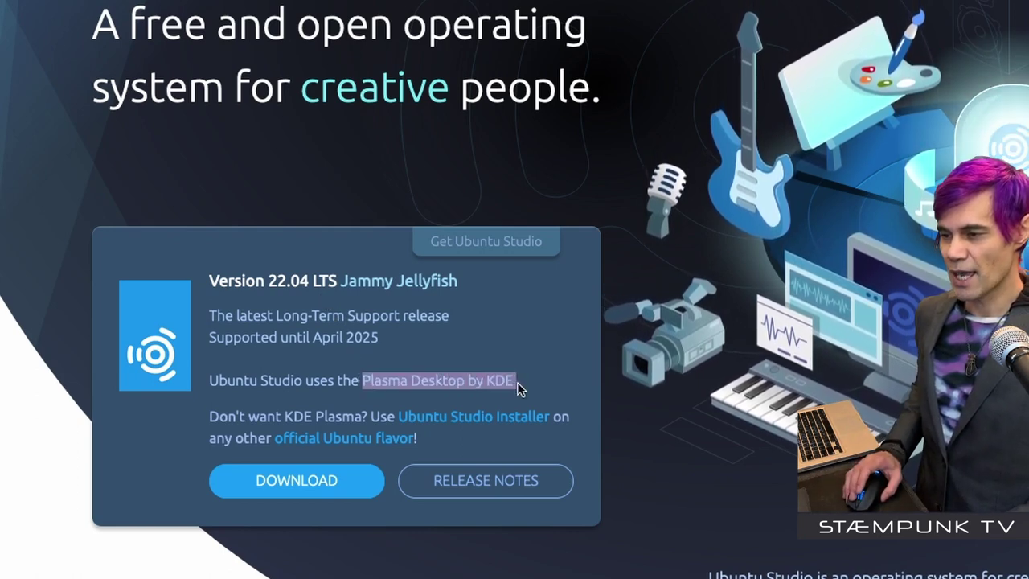
left_click(539, 346)
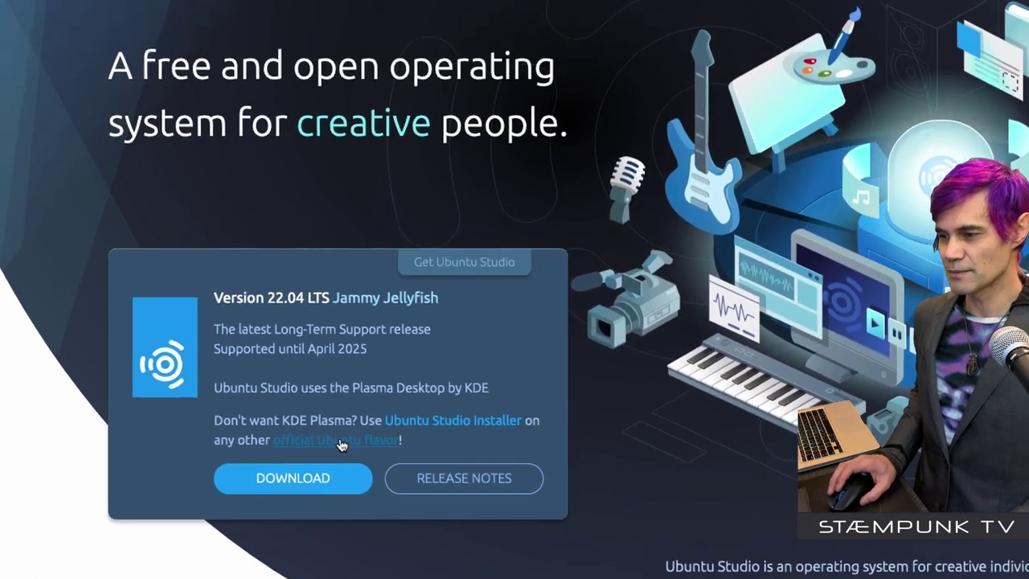
Open the official Ubuntu flavours page in a new tab and scroll through the list.
left_click(351, 445)
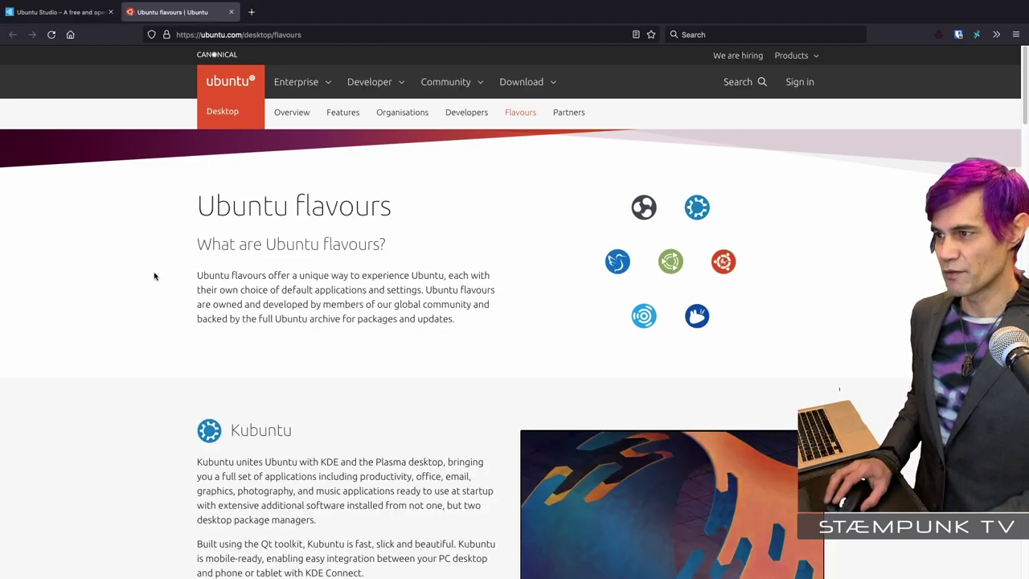
scroll(108, 280, "down", 2)
scroll(107, 281, "down", 2)
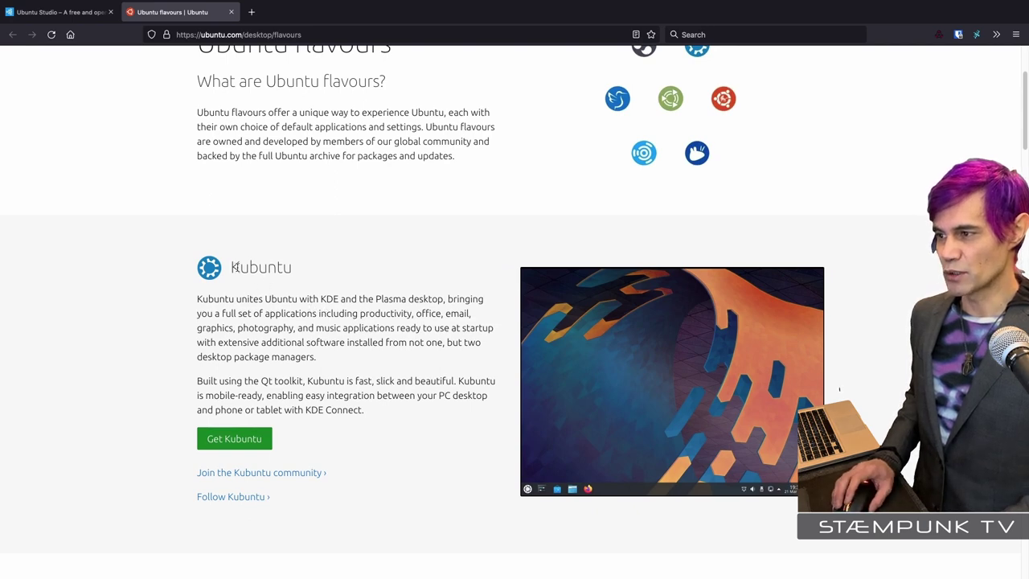
scroll(115, 319, "down", 5)
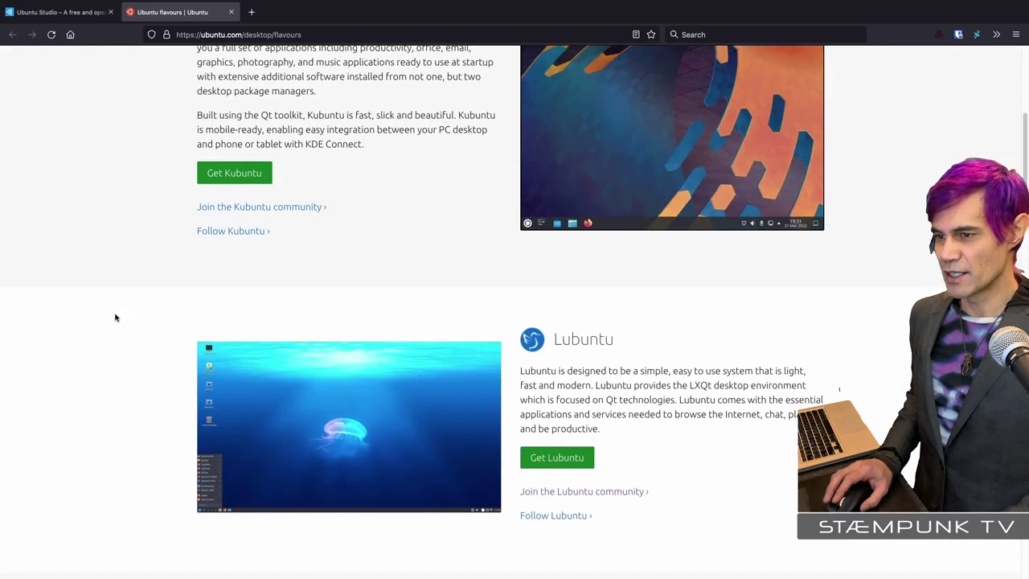
scroll(115, 323, "down", 4)
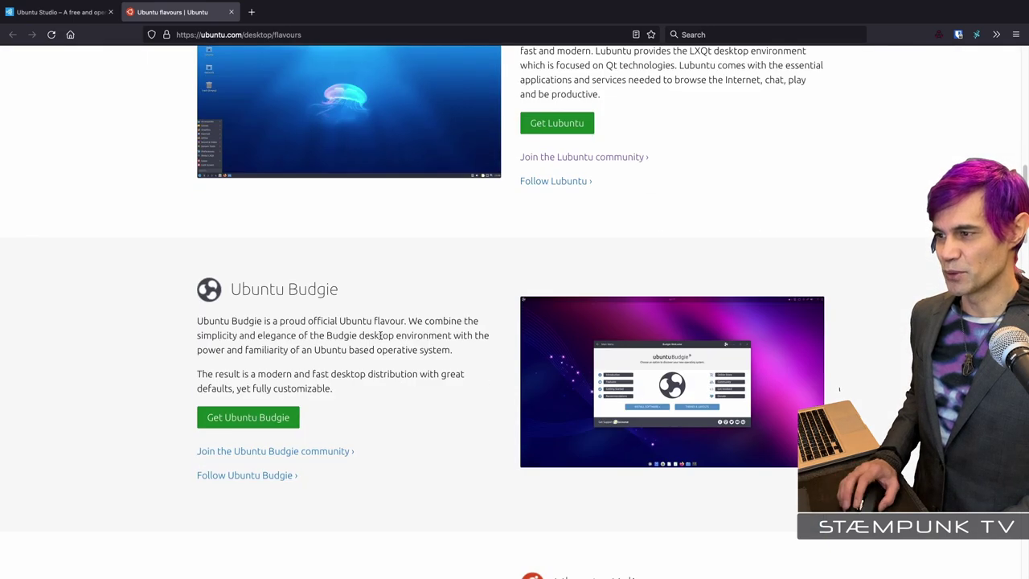
scroll(165, 325, "down", 5)
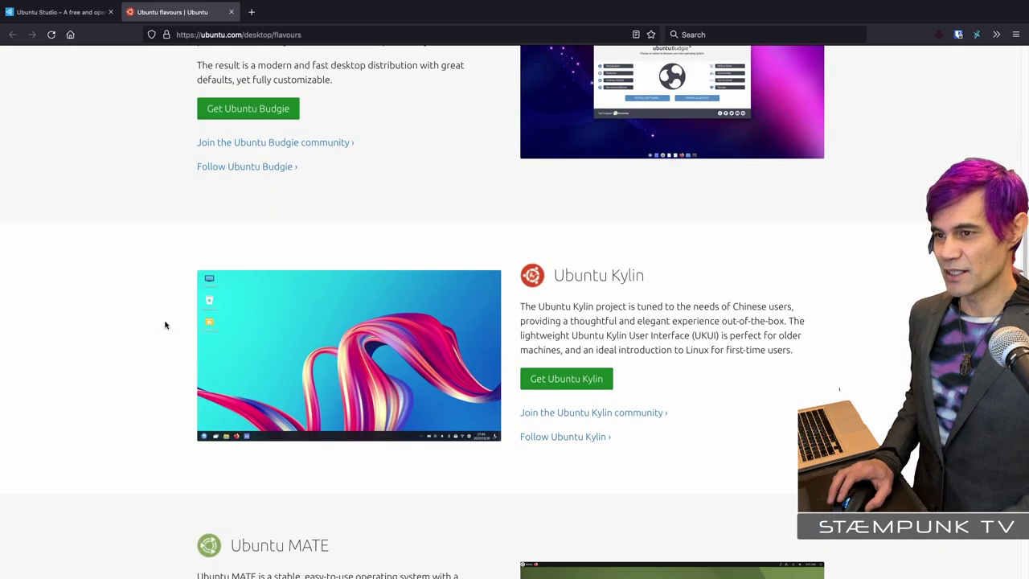
scroll(121, 319, "down", 3)
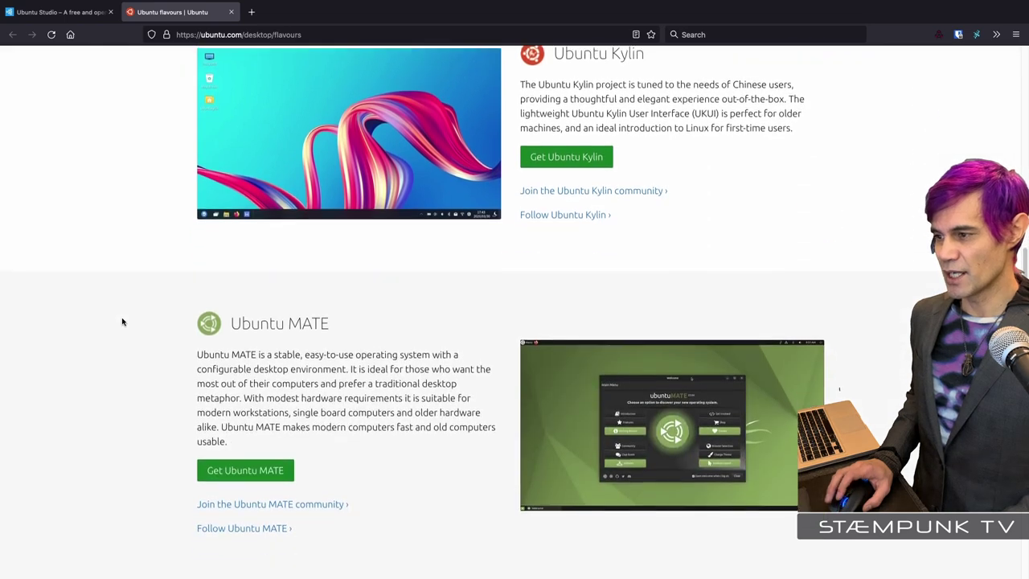
scroll(113, 344, "down", 5)
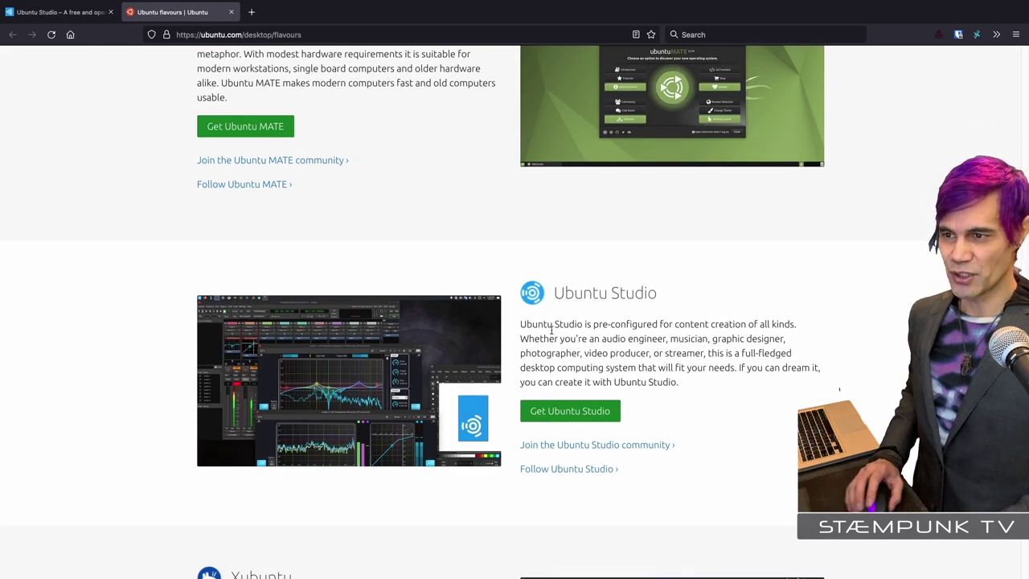
scroll(433, 339, "up", 2)
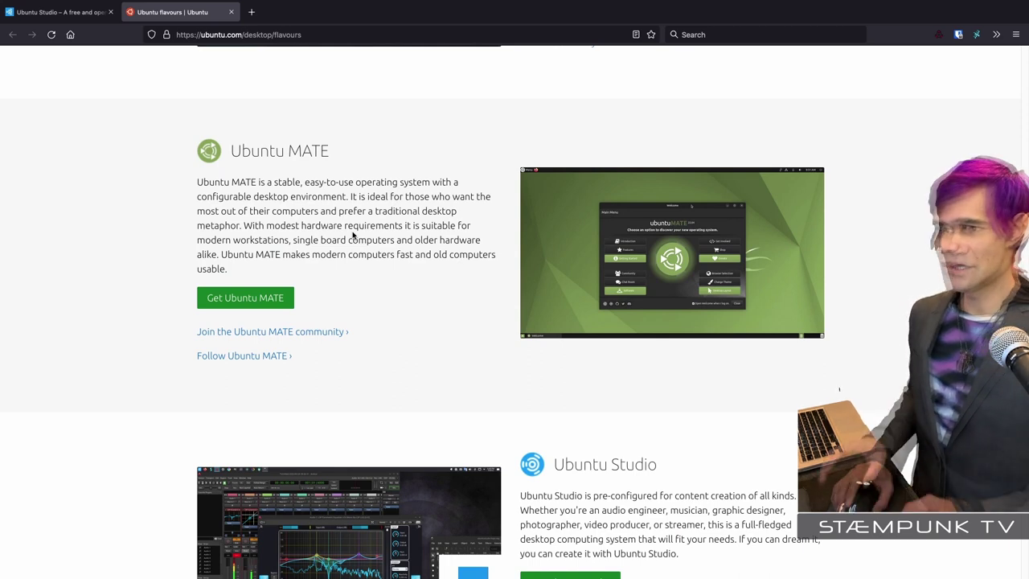
Return to the Lubuntu section, highlighting its heading and 'LXQt desktop environment'.
left_click_drag(231, 151, 324, 153)
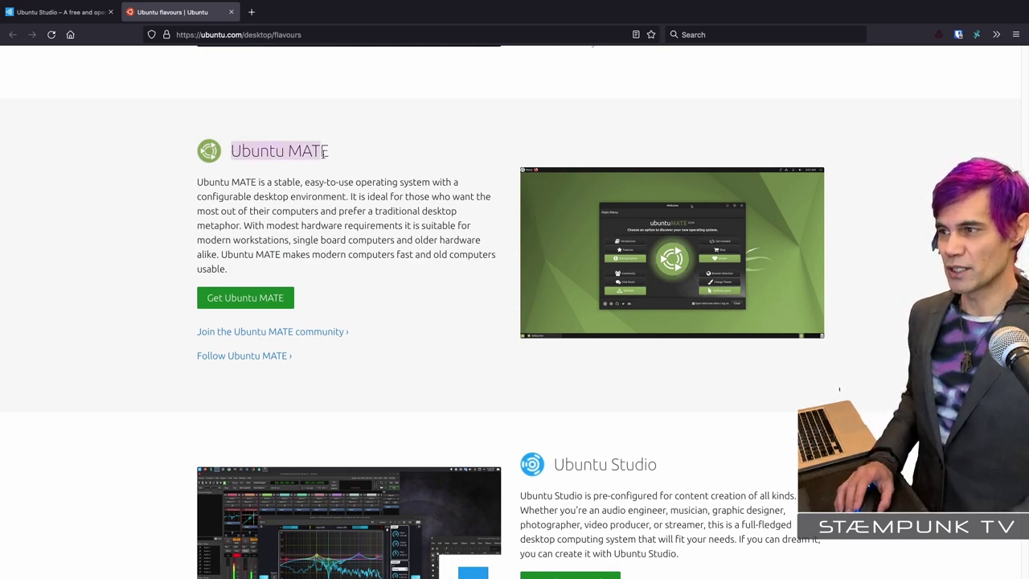
left_click(123, 227)
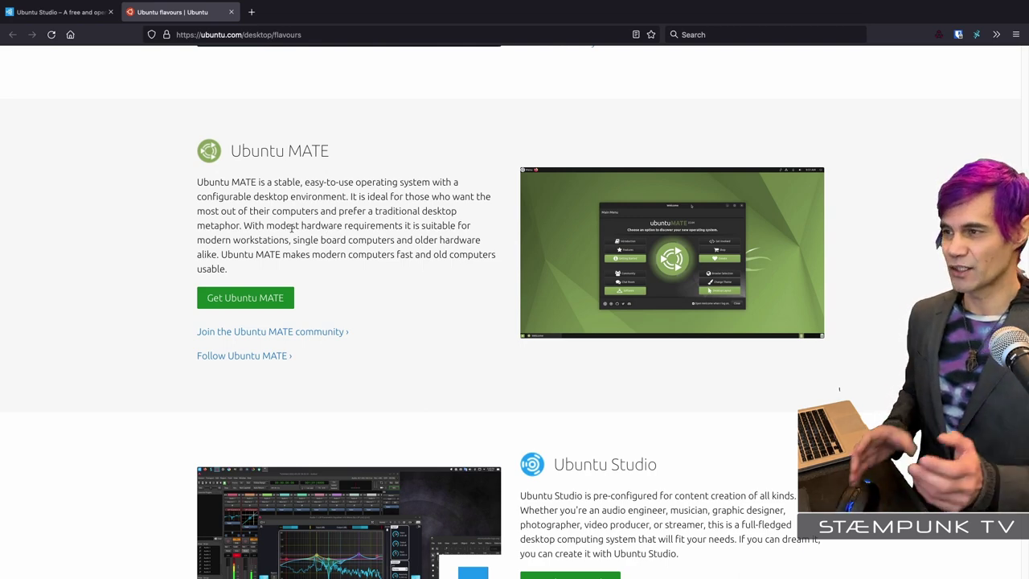
scroll(292, 228, "up", 3)
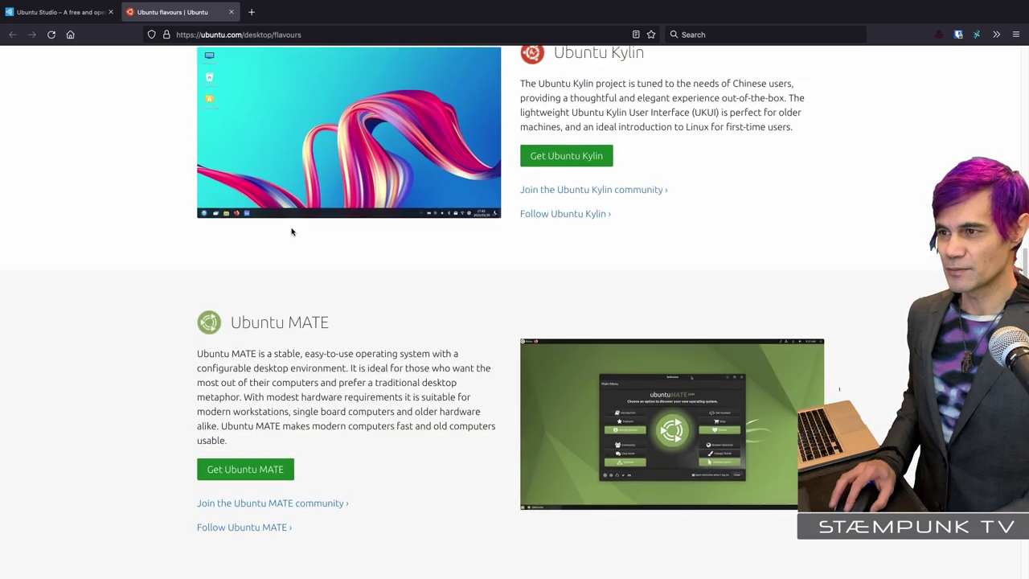
scroll(292, 232, "up", 10)
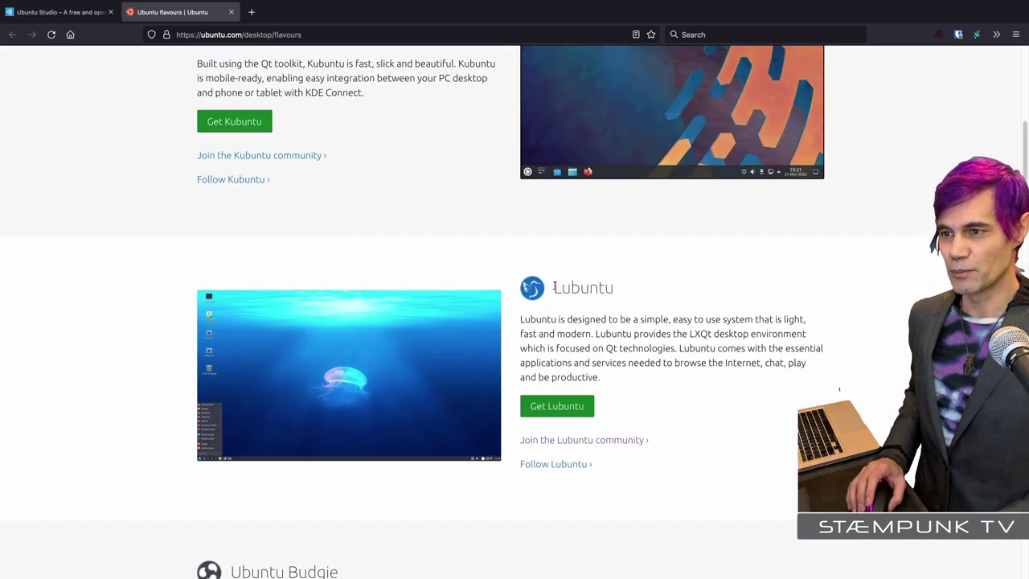
left_click_drag(554, 287, 614, 289)
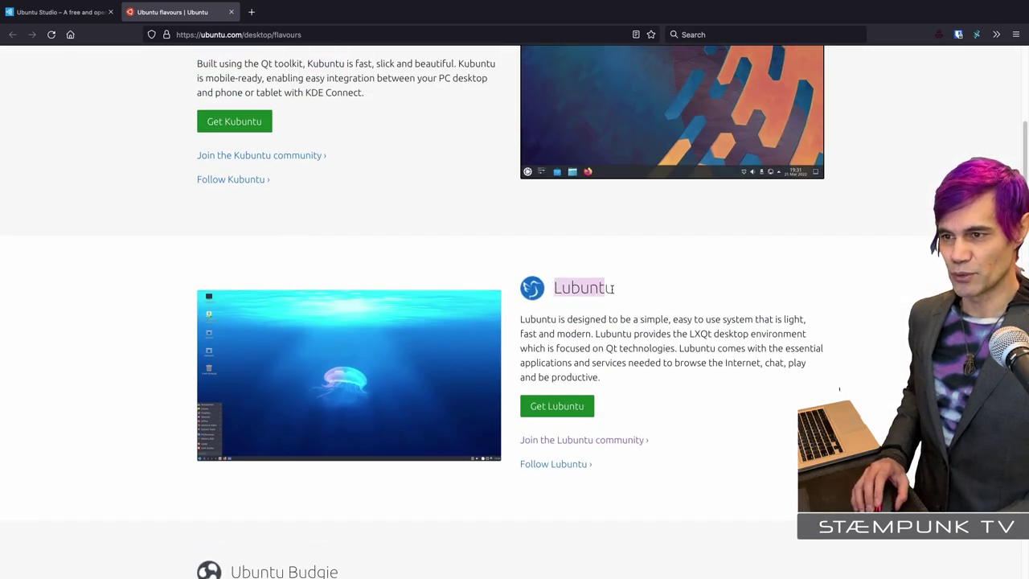
left_click_drag(690, 335, 710, 337)
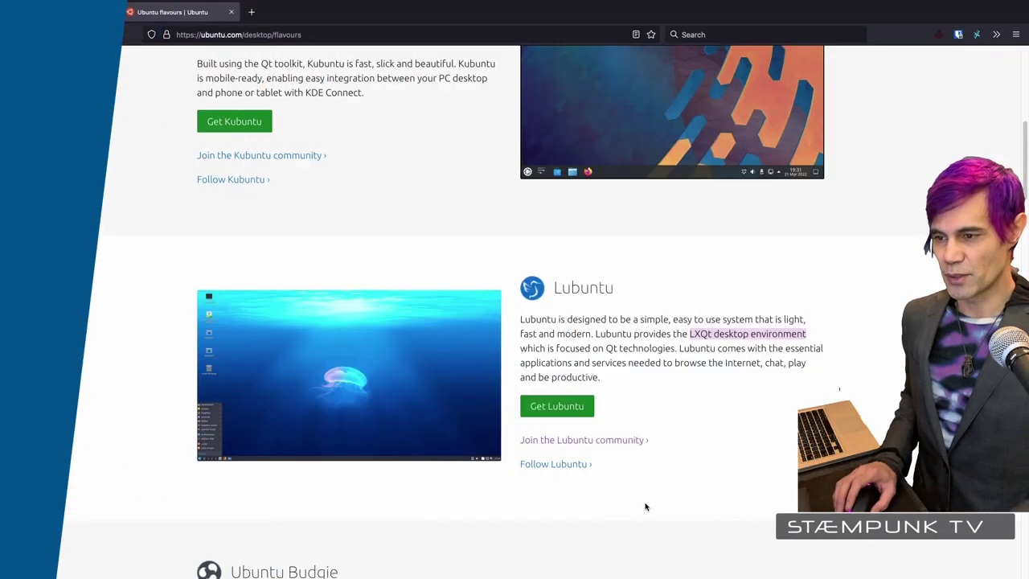
Follow the Lubuntu link, close the lubuntu.net tab, and open lubuntu.me's Downloads page.
left_click(557, 407)
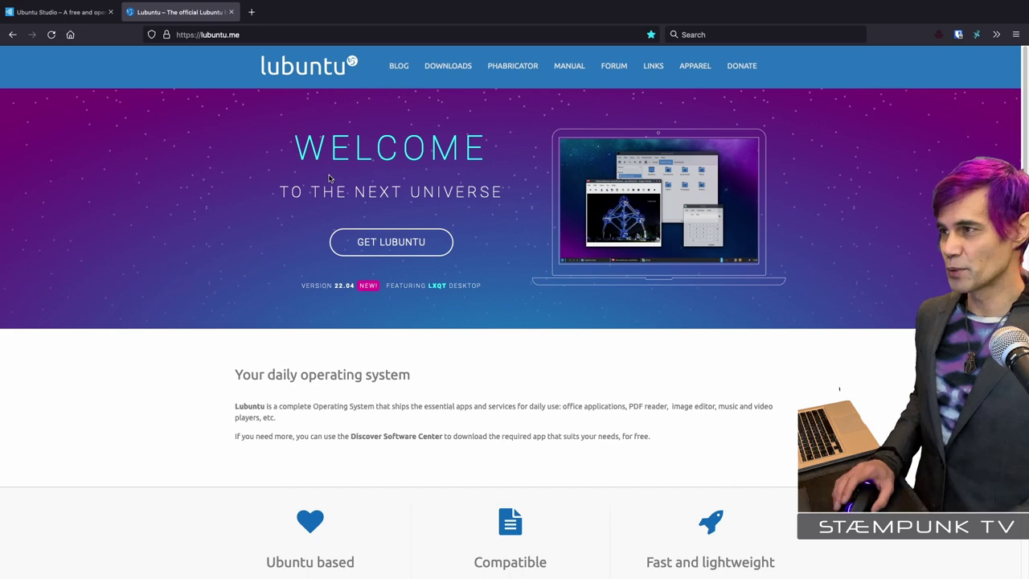
left_click(298, 13)
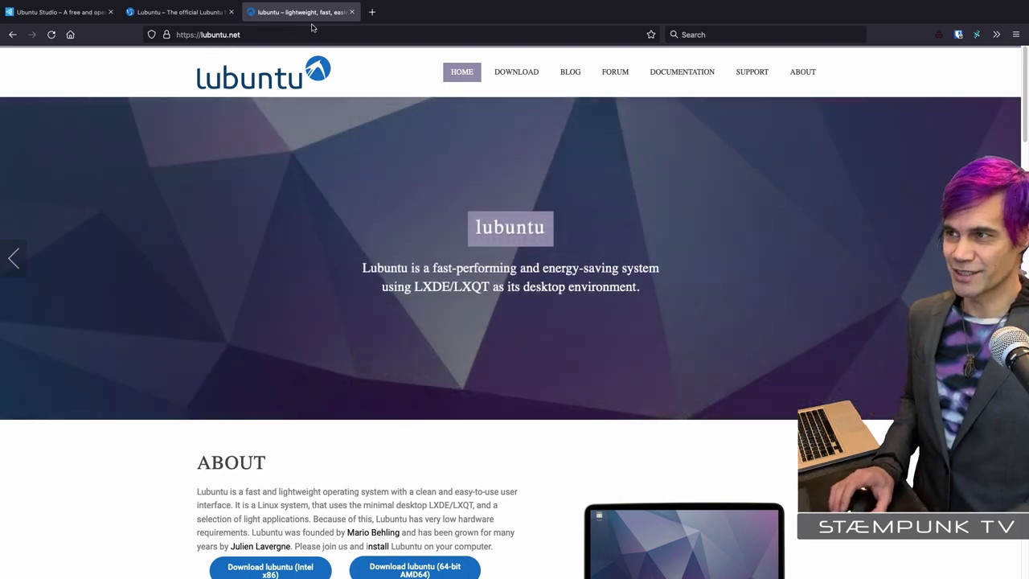
left_click(352, 12)
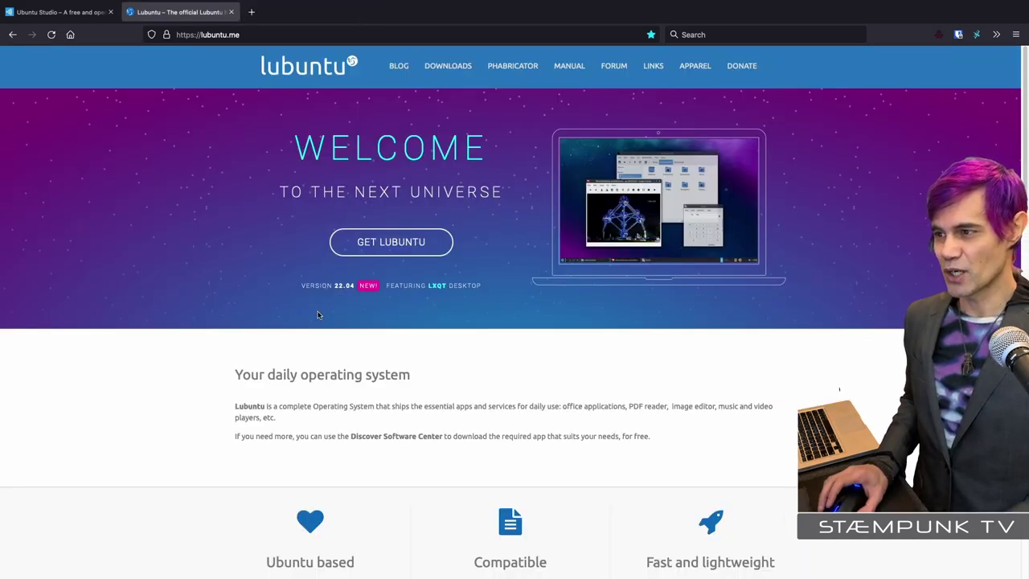
left_click(456, 69)
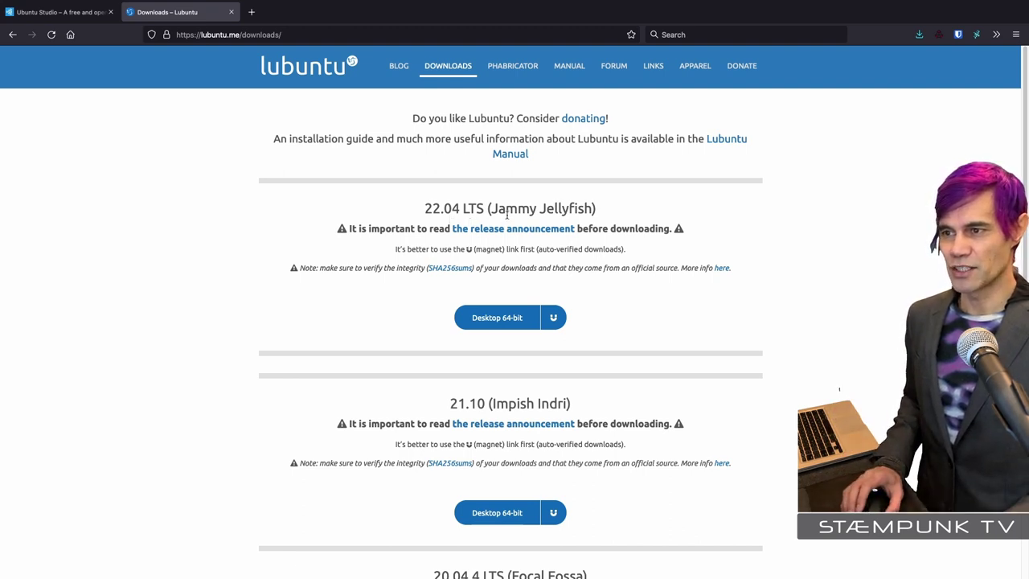
Return to the Lubuntu downloads tab and open the 22.04 torrent with qBittorrent.
left_click(55, 12)
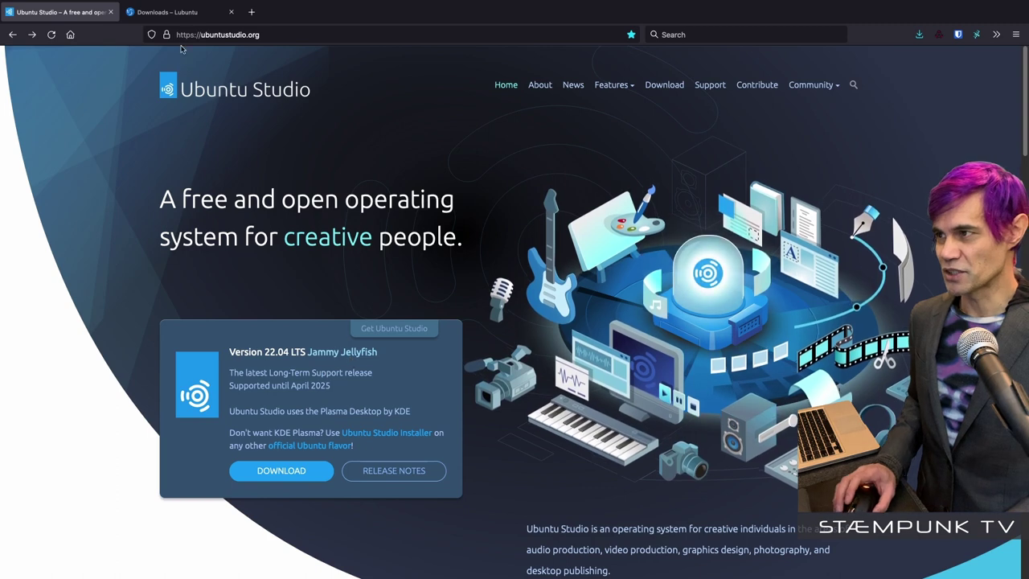
key("ctrl+Tab")
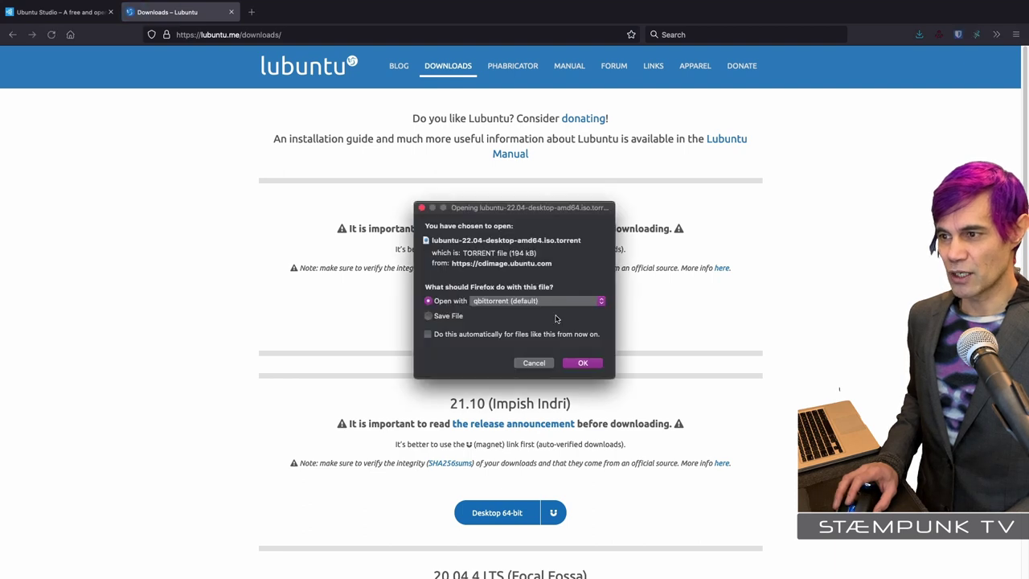
left_click(582, 363)
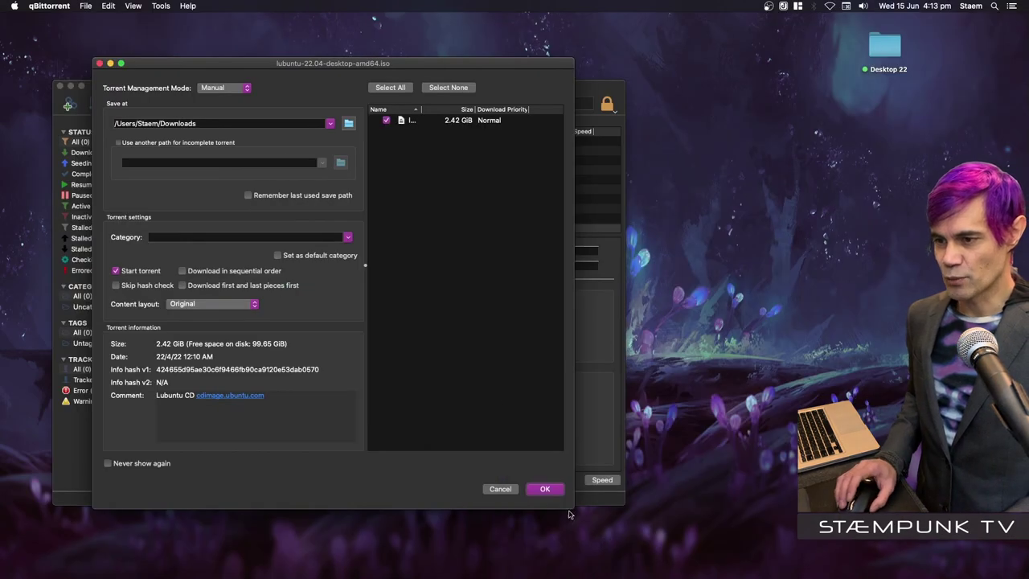
Accept the Downloads save path and start downloading lubuntu-22.04-desktop-amd64.iso.
left_click(545, 489)
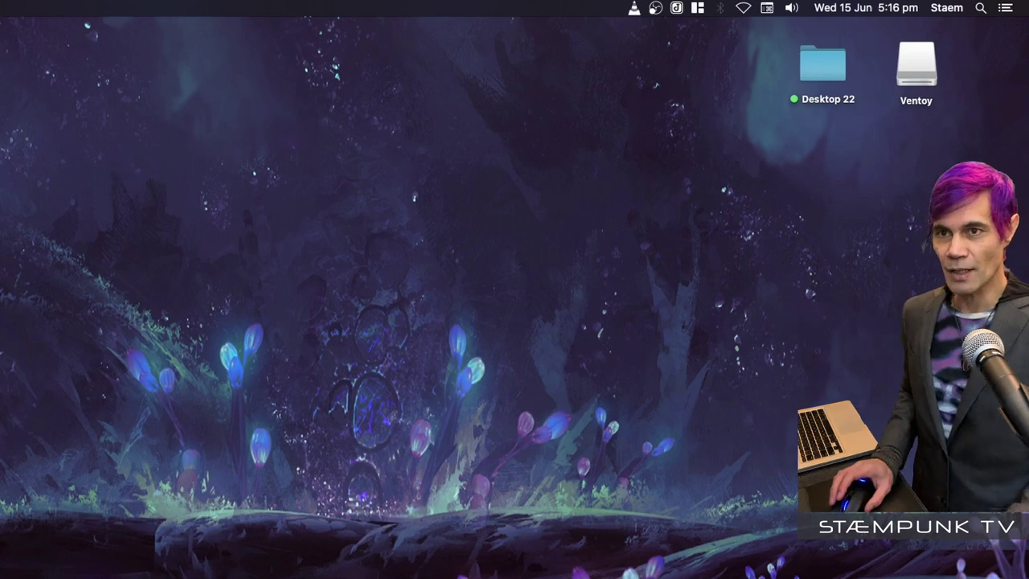
Inspect the Ventoy drive's contents, then launch Disk Utility from Launchpad's Other group.
double_click(921, 71)
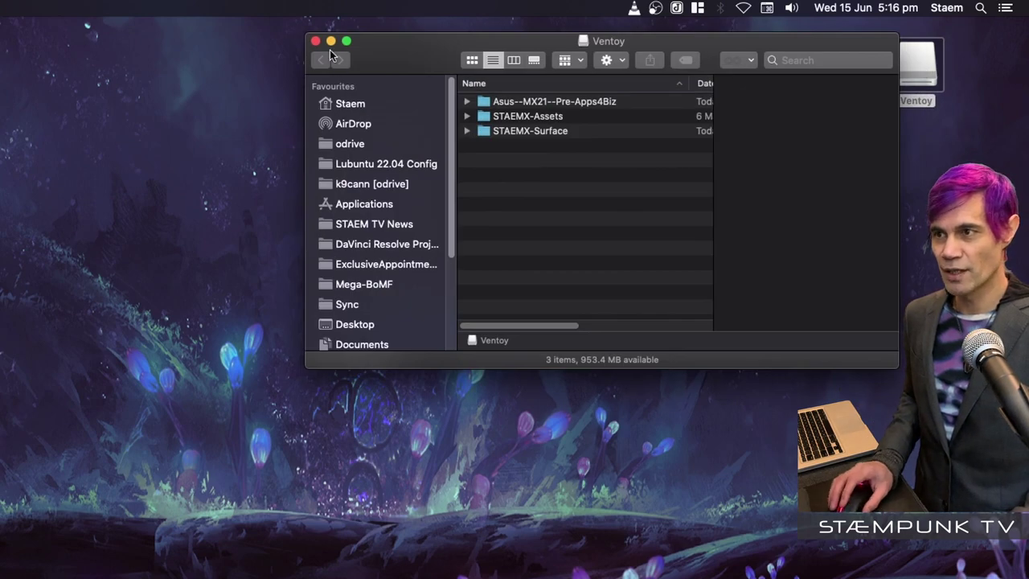
left_click(315, 40)
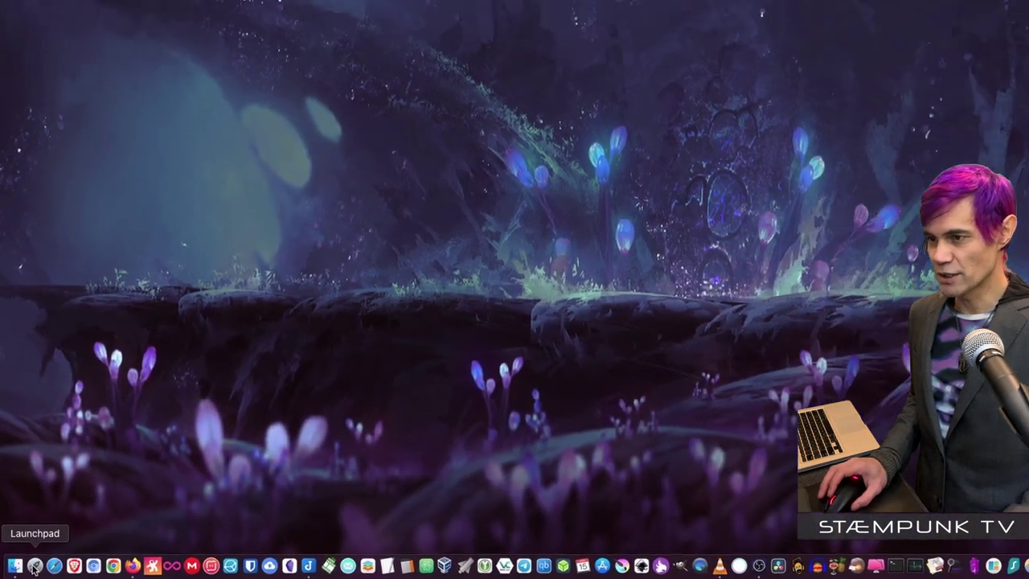
left_click(53, 568)
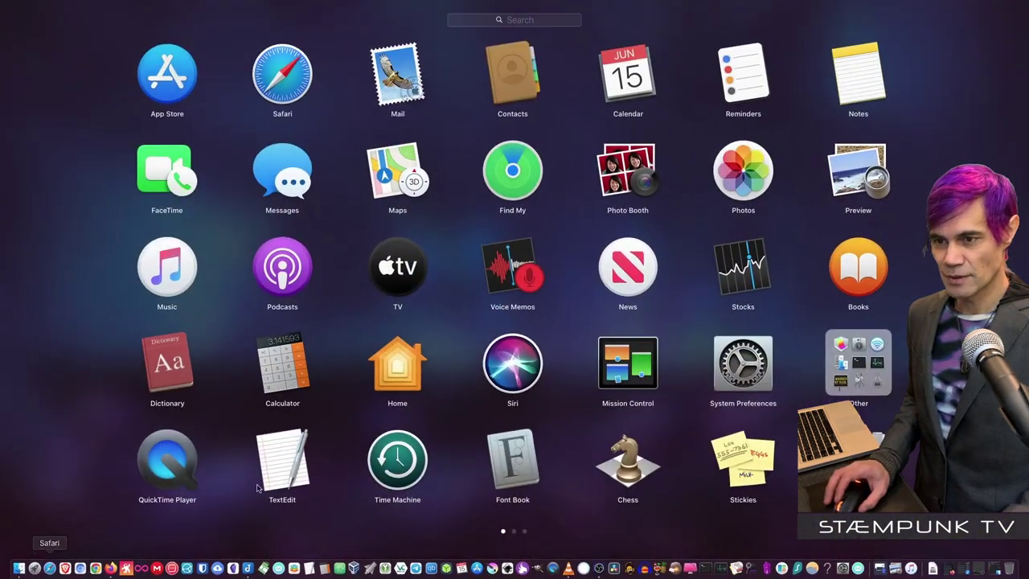
left_click(860, 363)
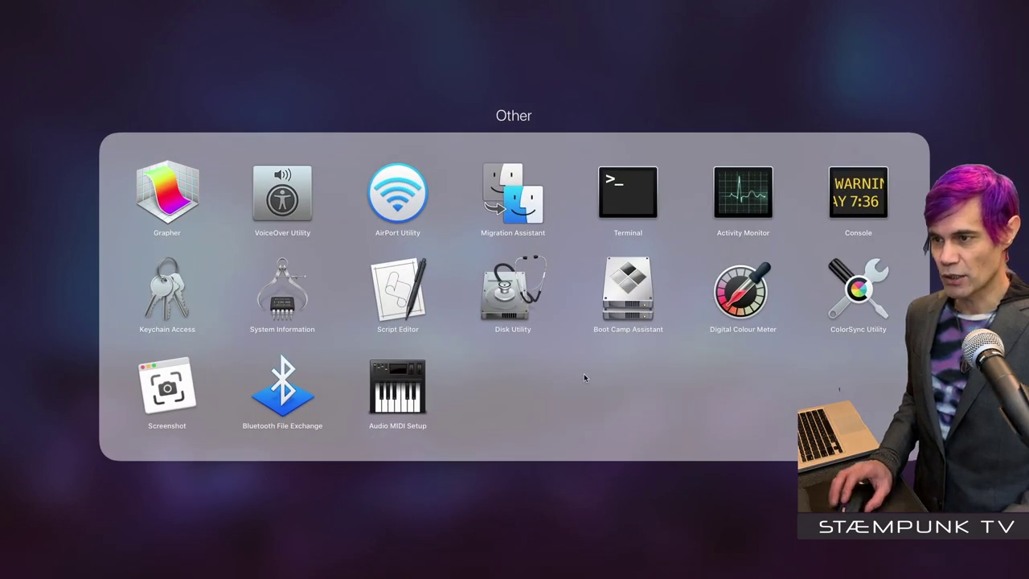
left_click(509, 296)
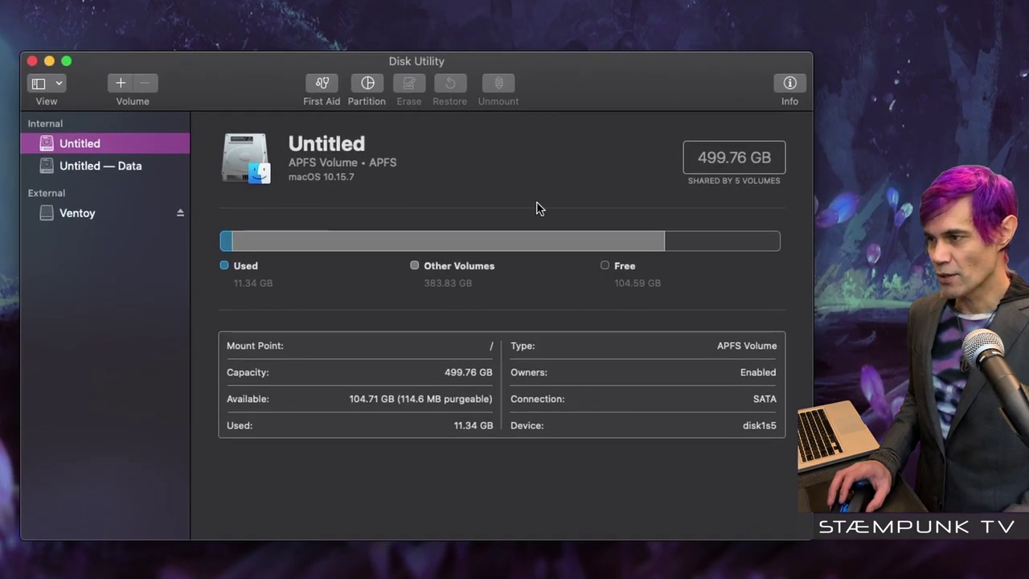
Erase the Ventoy USB drive as an ExFAT volume keeping the name Ventoy.
left_click(83, 216)
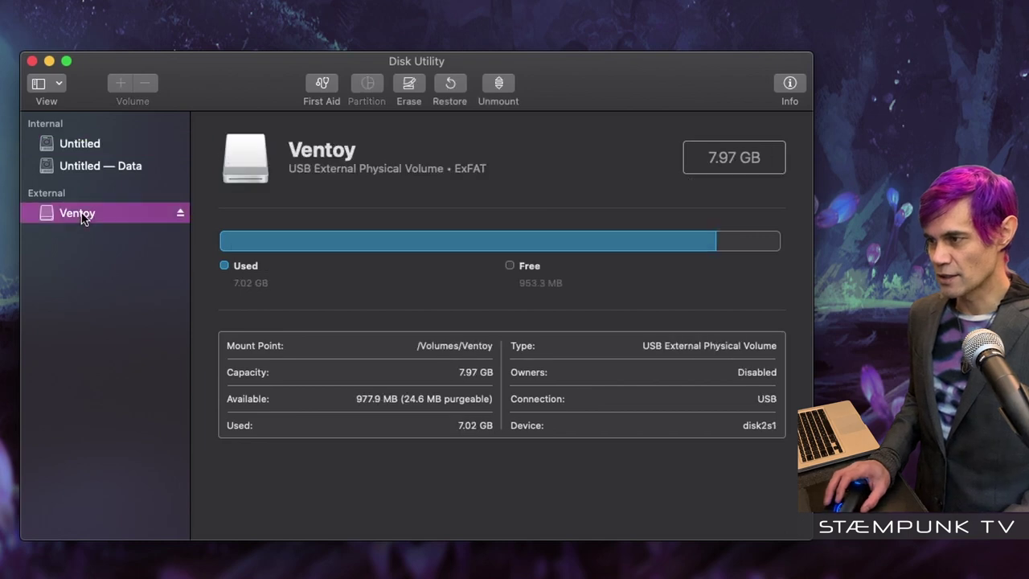
left_click(409, 85)
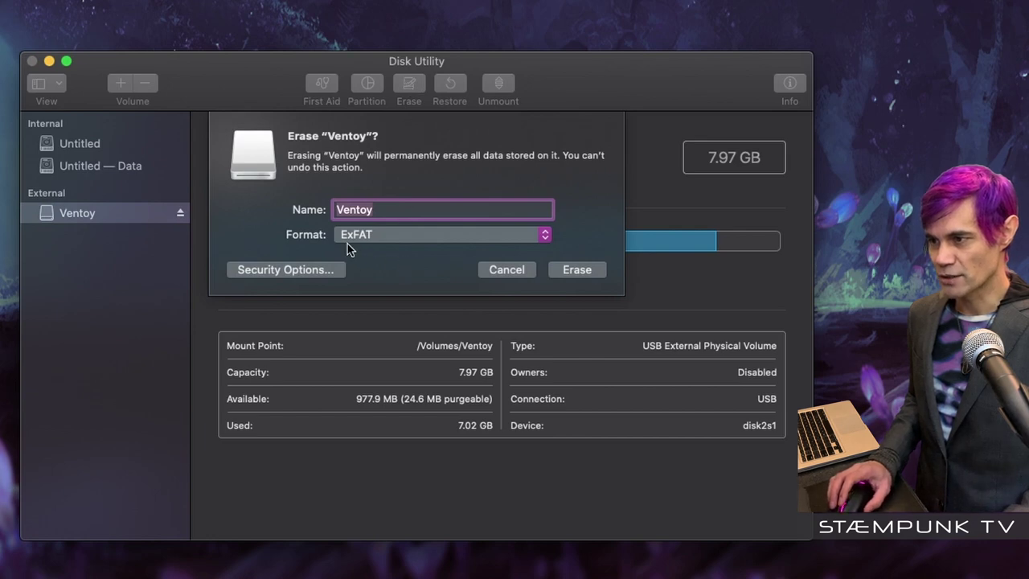
left_click(577, 270)
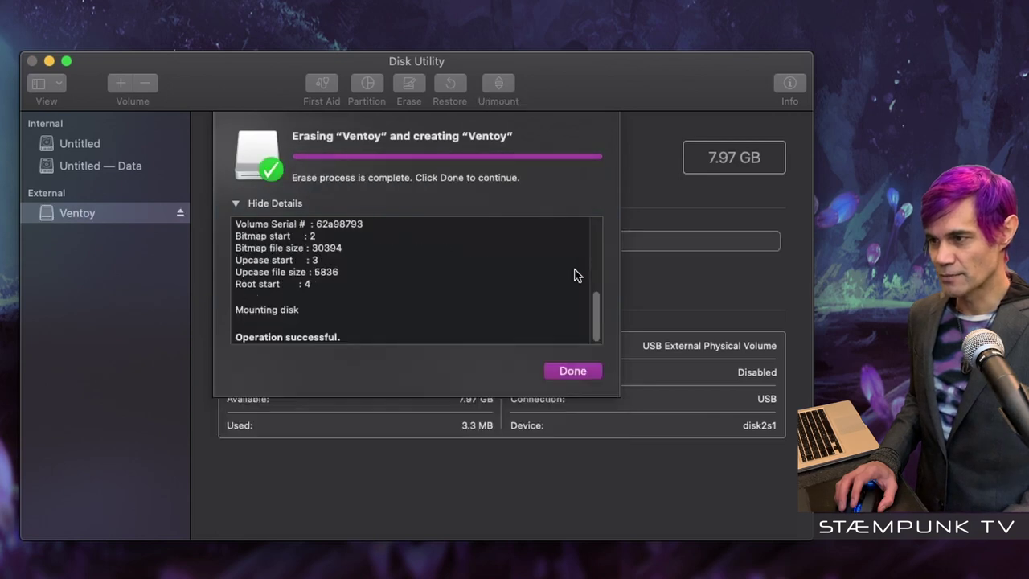
left_click(574, 373)
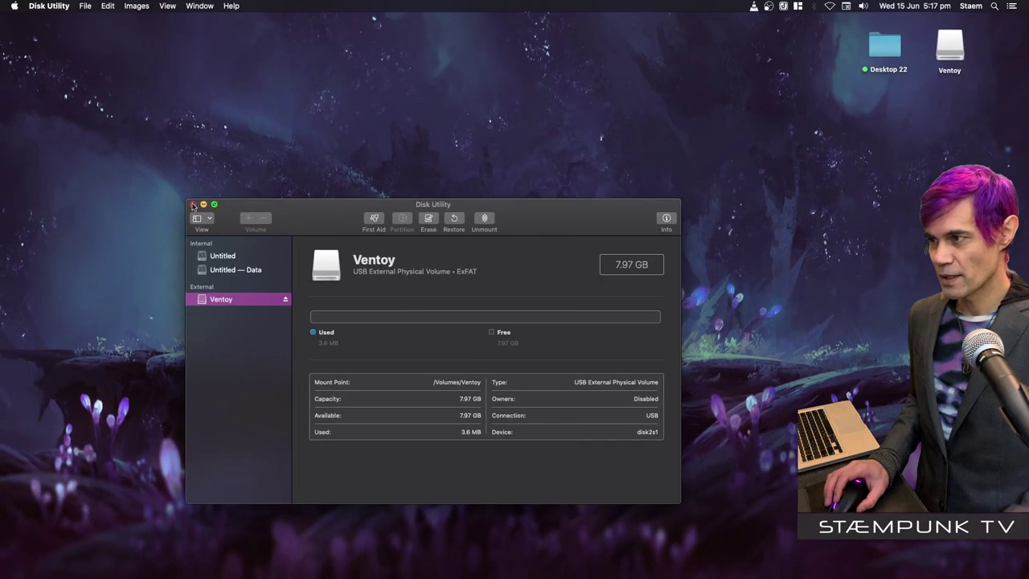
Quit Disk Utility and verify the Ventoy drive is empty with 7.96 GB available.
key("super+q")
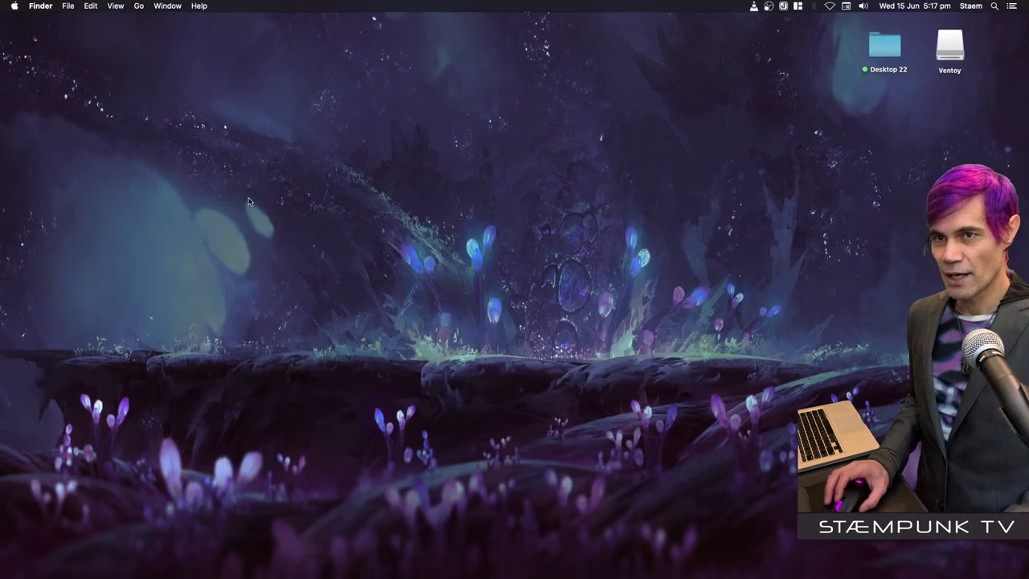
left_click(951, 48)
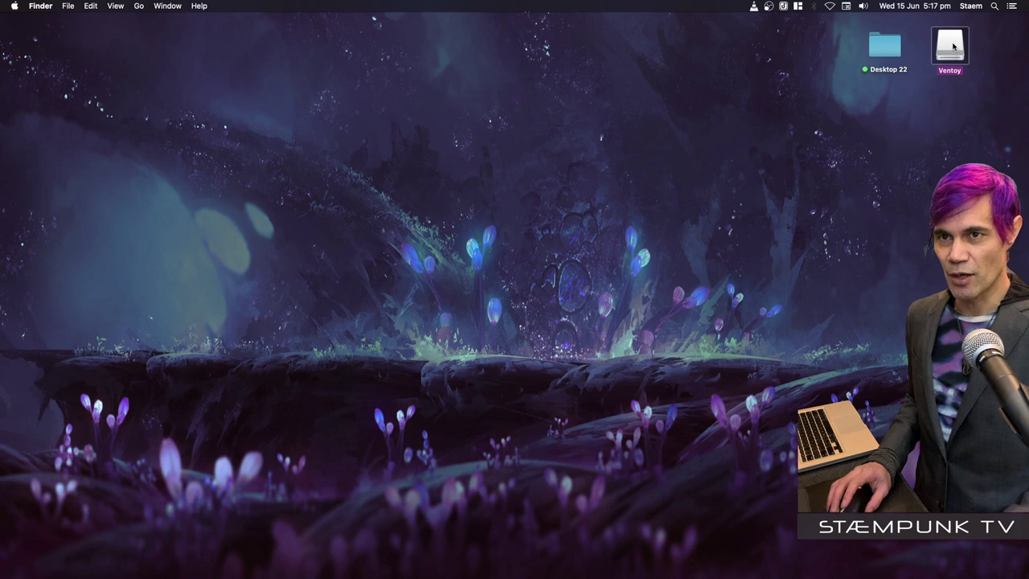
double_click(952, 46)
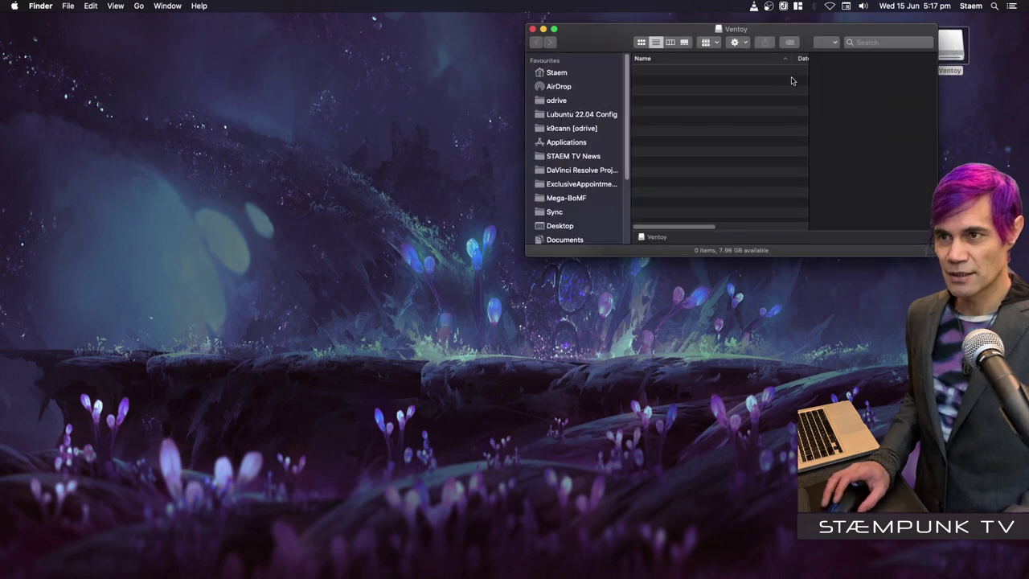
left_click(532, 29)
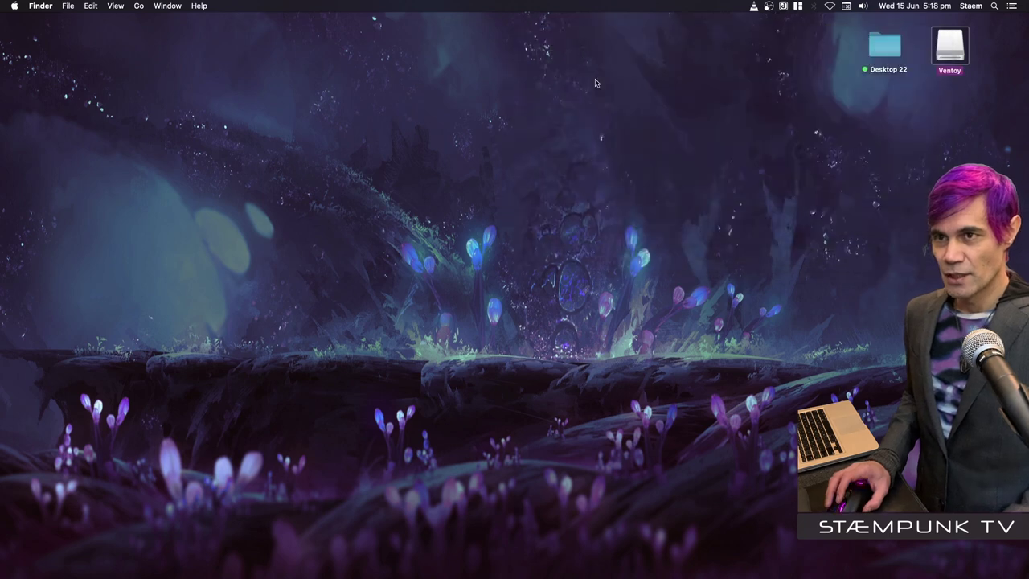
Launch balenaEtcher and load lubuntu-22.04-desktop-amd64.iso from Downloads as the source image.
mouse_move(477, 569)
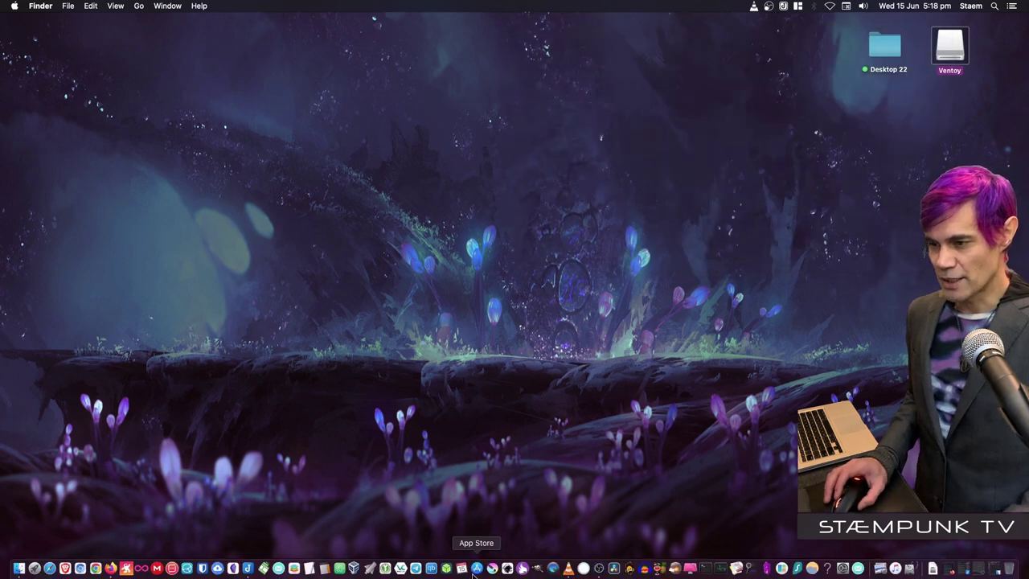
left_click(447, 569)
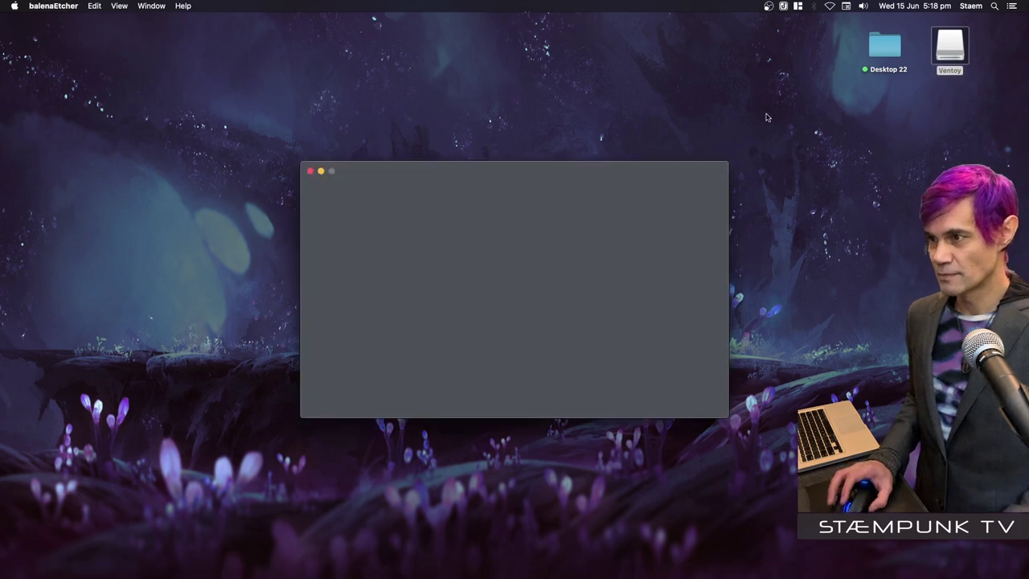
left_click_drag(573, 172, 467, 114)
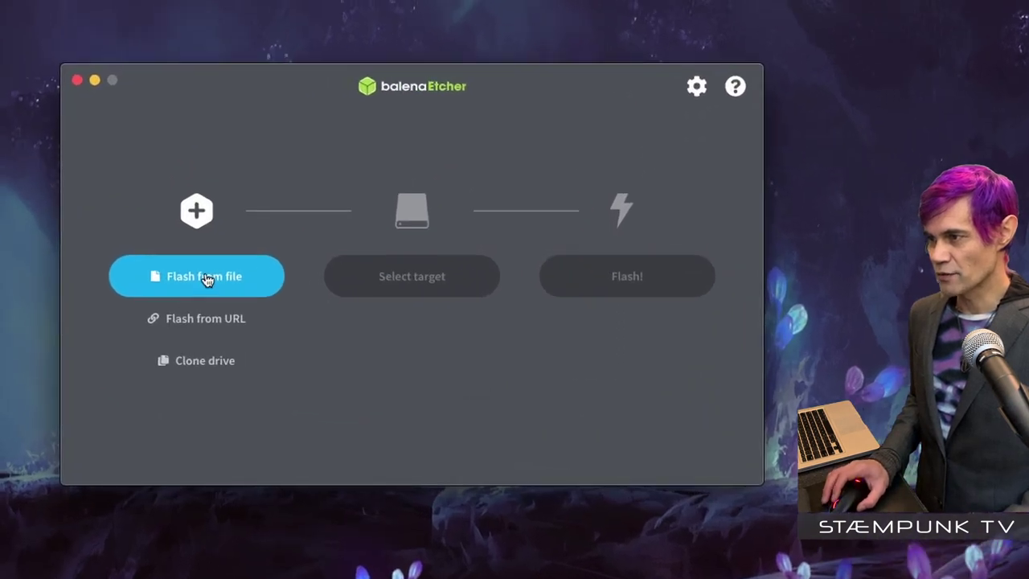
left_click(207, 278)
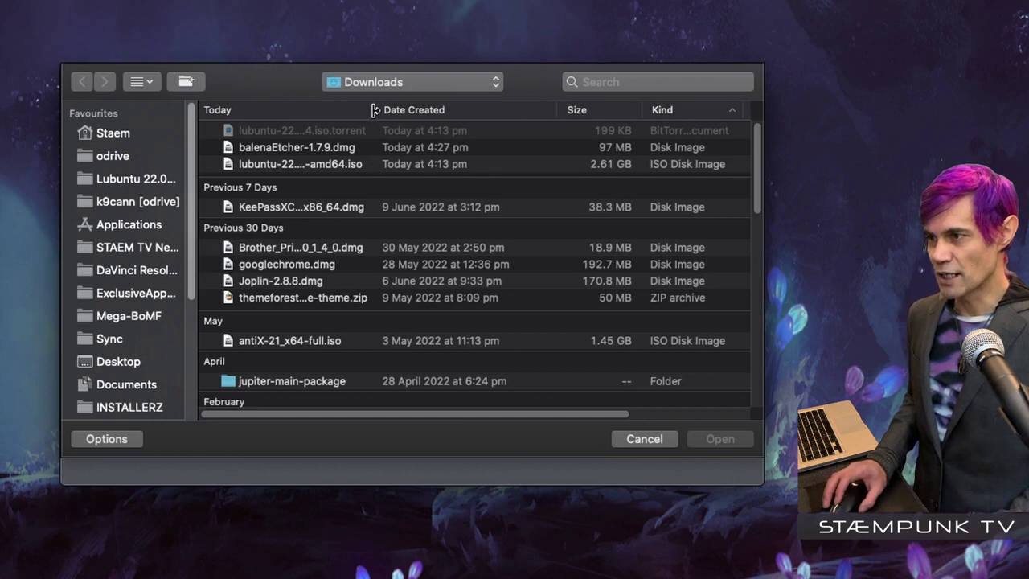
left_click_drag(374, 109, 483, 113)
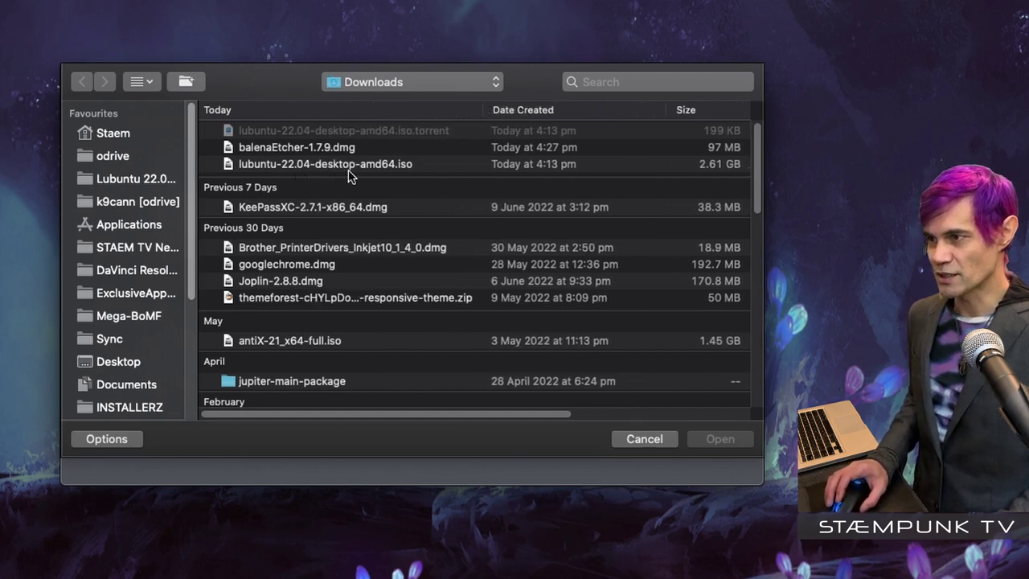
left_click(284, 168)
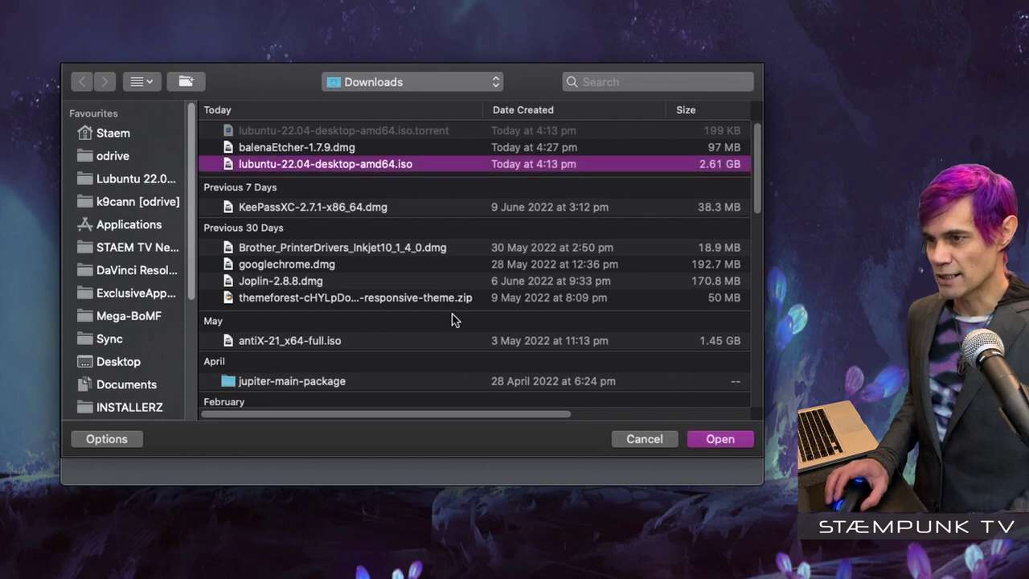
left_click(718, 440)
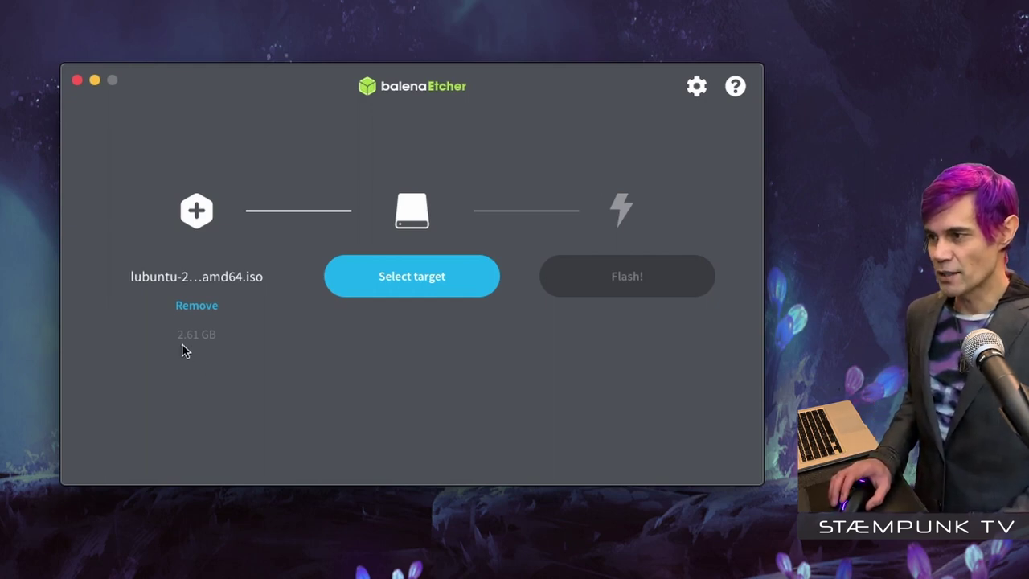
Flash the Lubuntu image to the SanDisk Cruzer Blade Media drive, authorizing with the admin password.
left_click(411, 278)
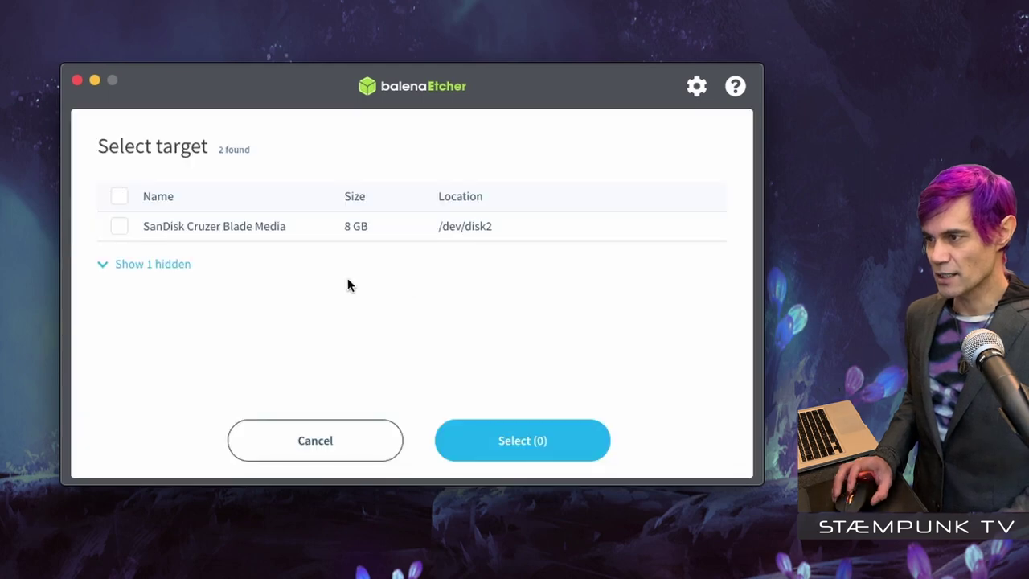
left_click(119, 231)
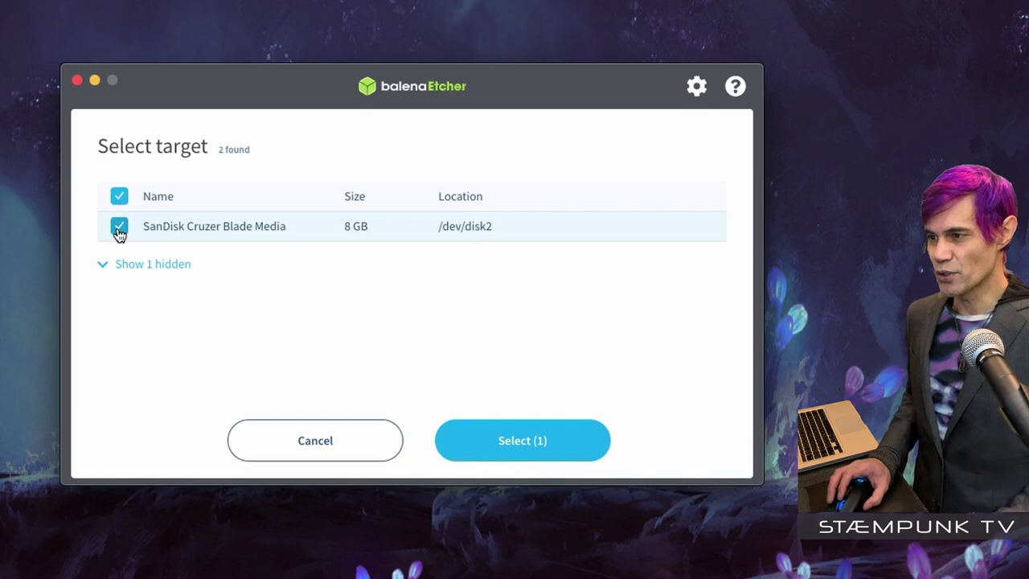
left_click(507, 441)
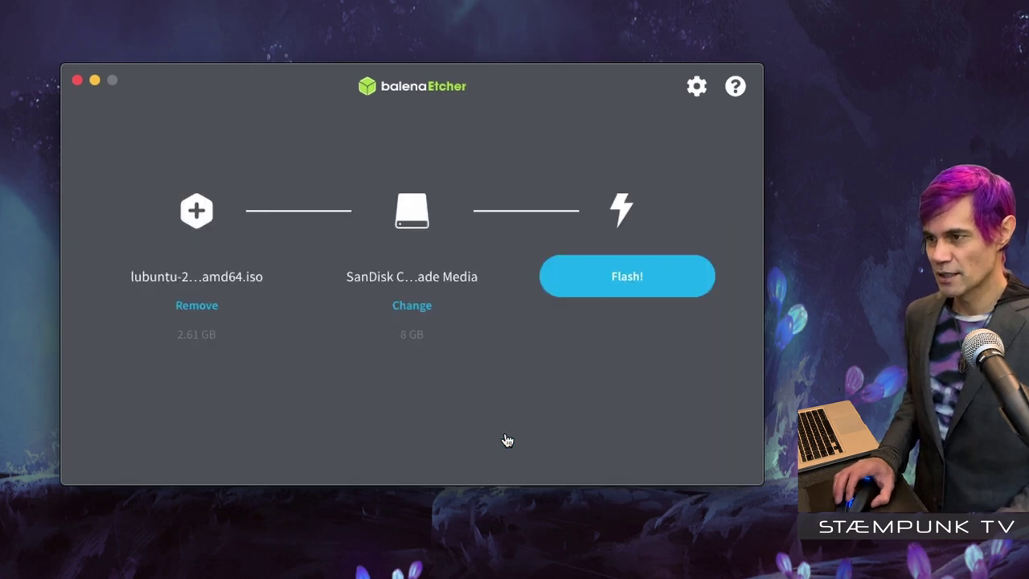
left_click(611, 276)
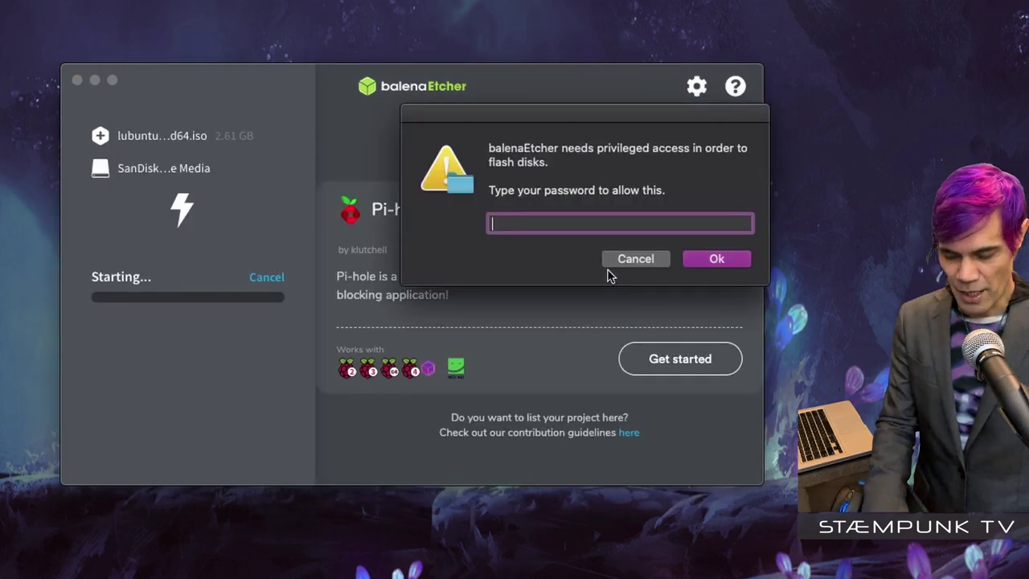
type("•••••••••")
key("Return")
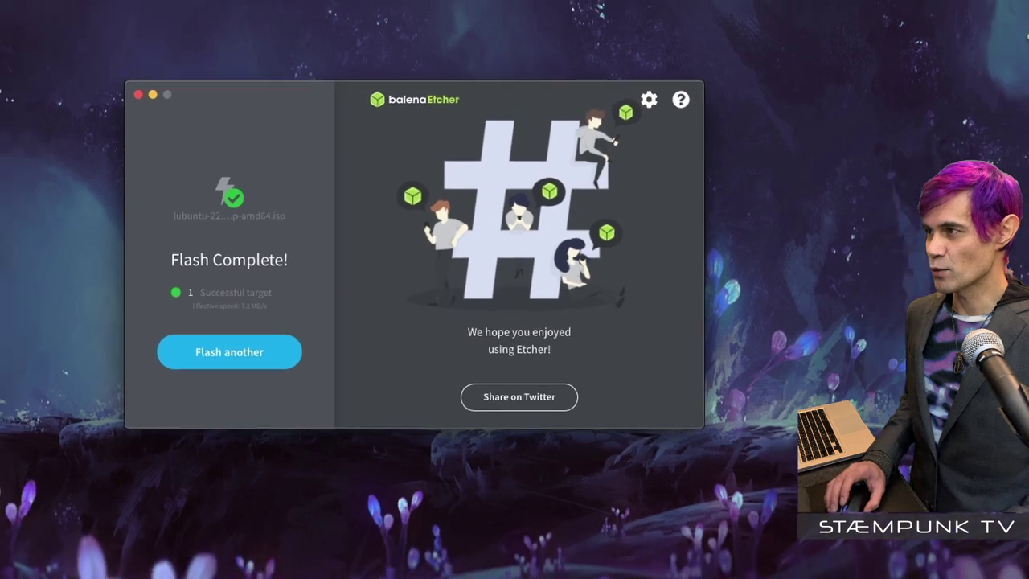
Quit balenaEtcher from its application menu now that the USB stick is flashed.
left_click(53, 5)
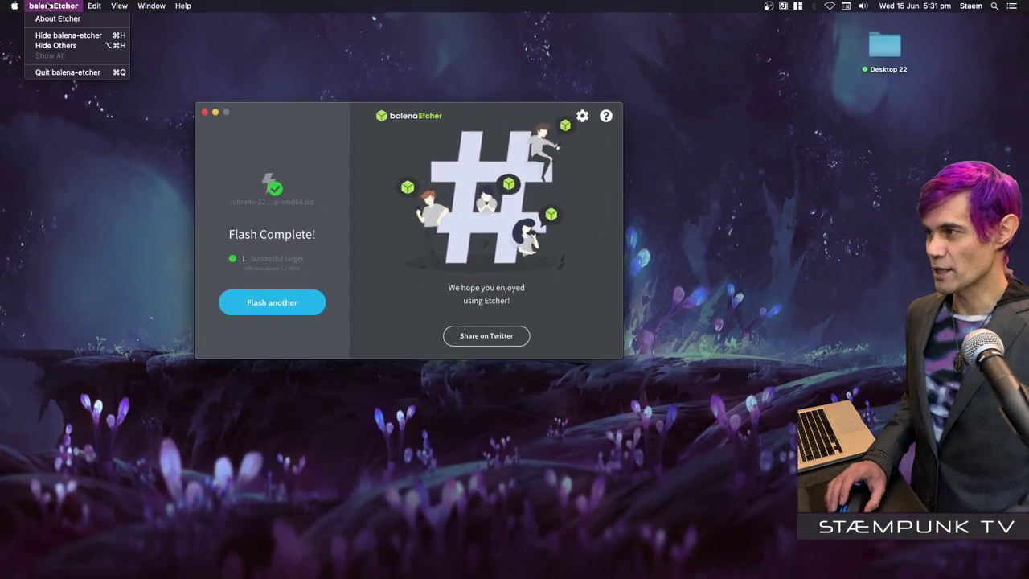
left_click(70, 73)
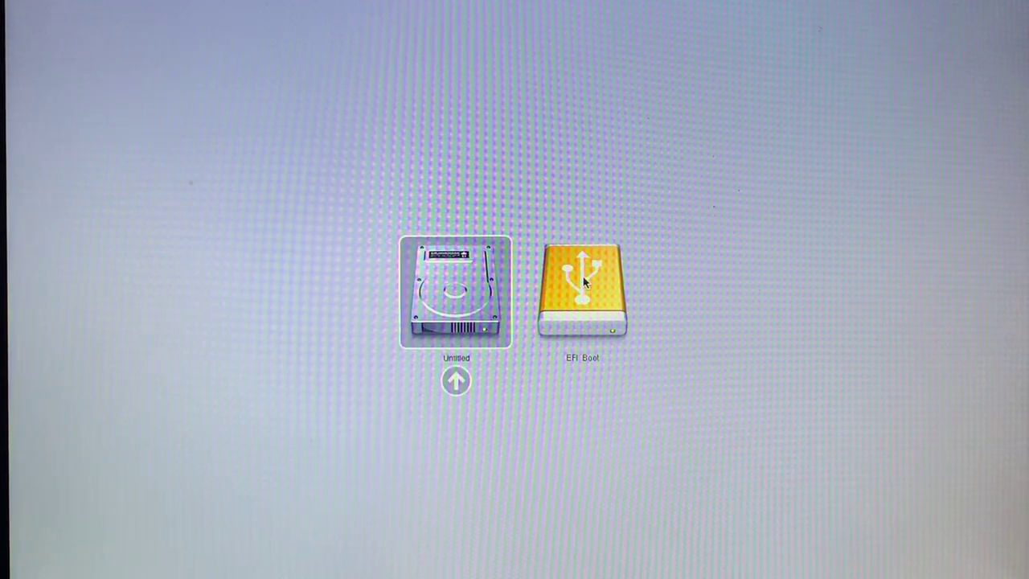
Boot the Mac from the EFI Boot USB drive in the startup picker.
left_click(584, 281)
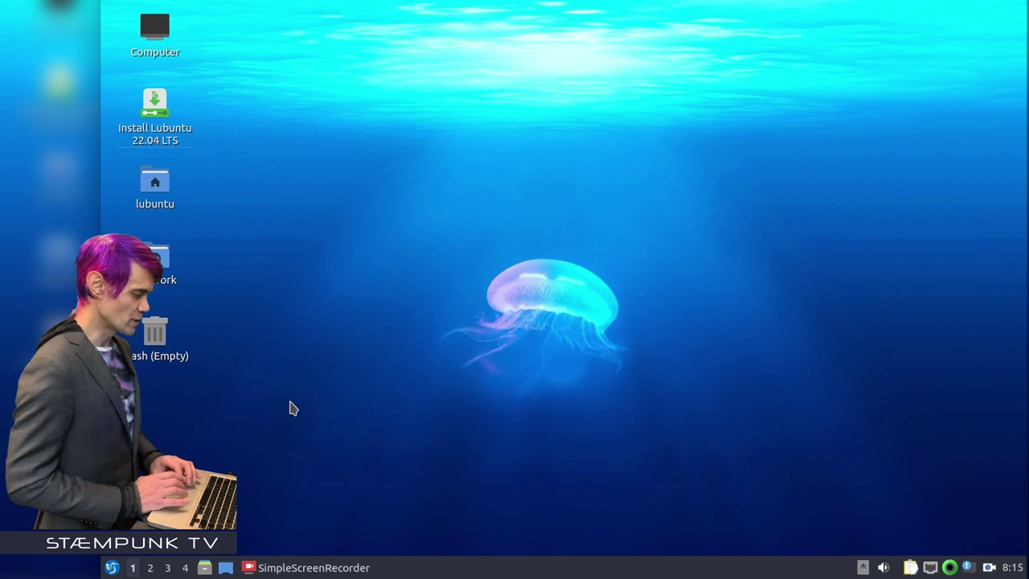
Launch the Install Lubuntu 22.04 LTS installer and set the time zone to Sydney.
left_click(156, 105)
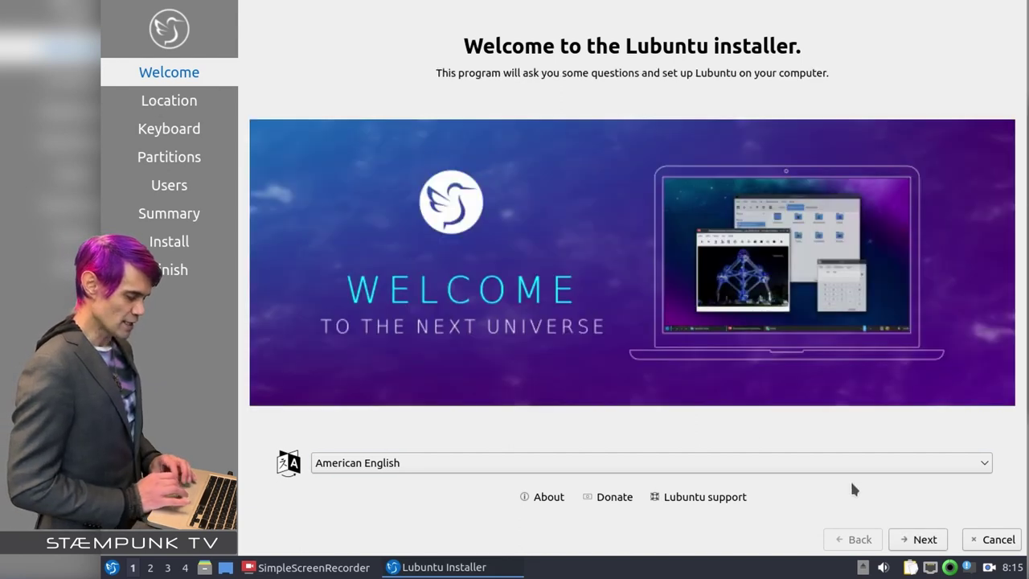
left_click(924, 552)
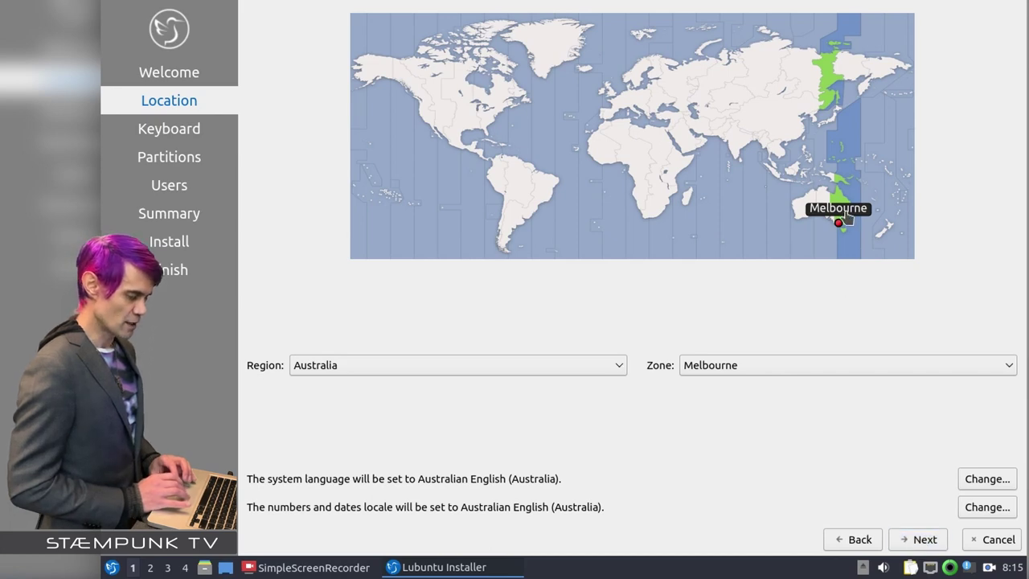
left_click(846, 217)
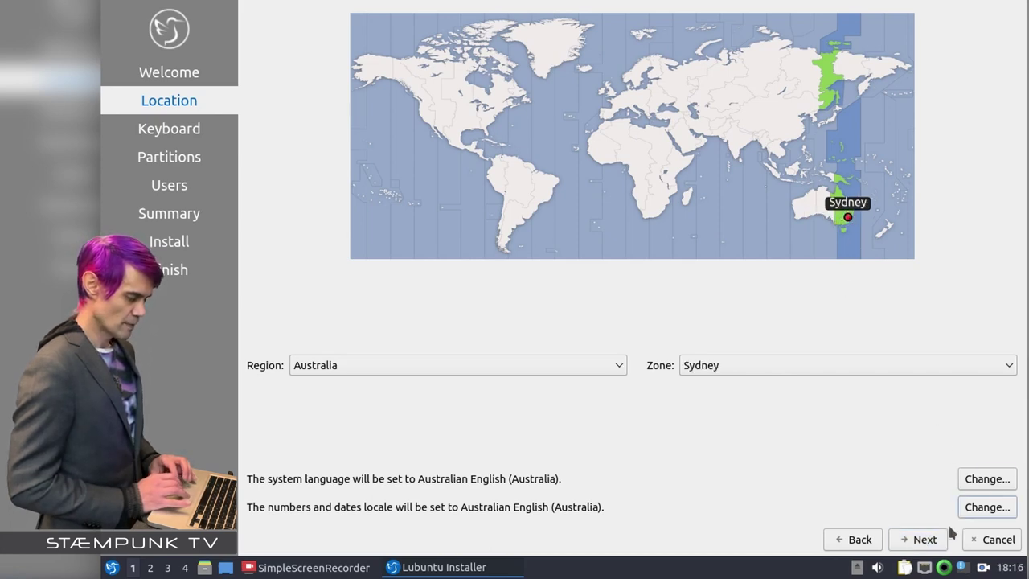
Choose the English (US) keyboard layout and continue to partitioning.
left_click(923, 545)
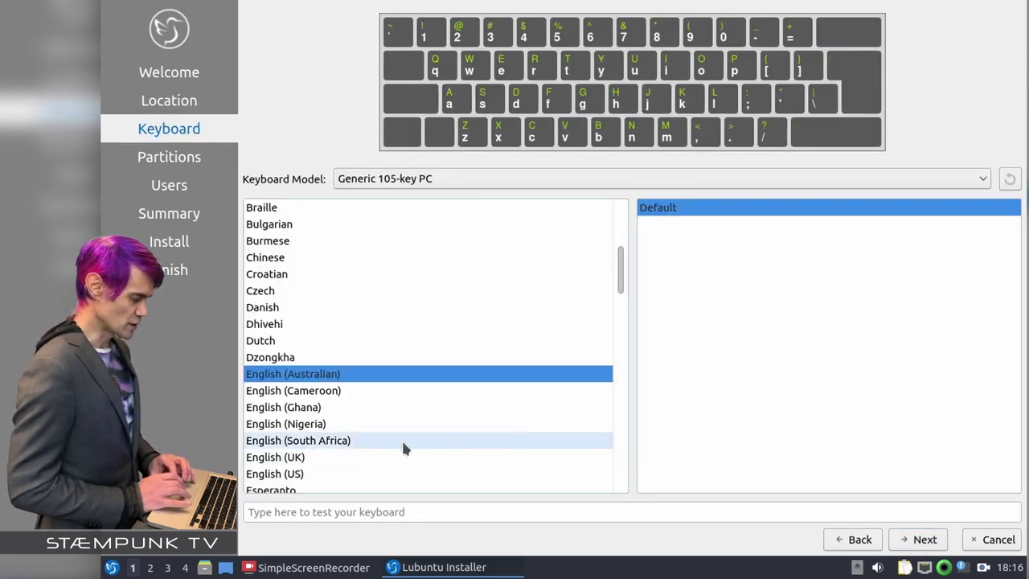
left_click(263, 478)
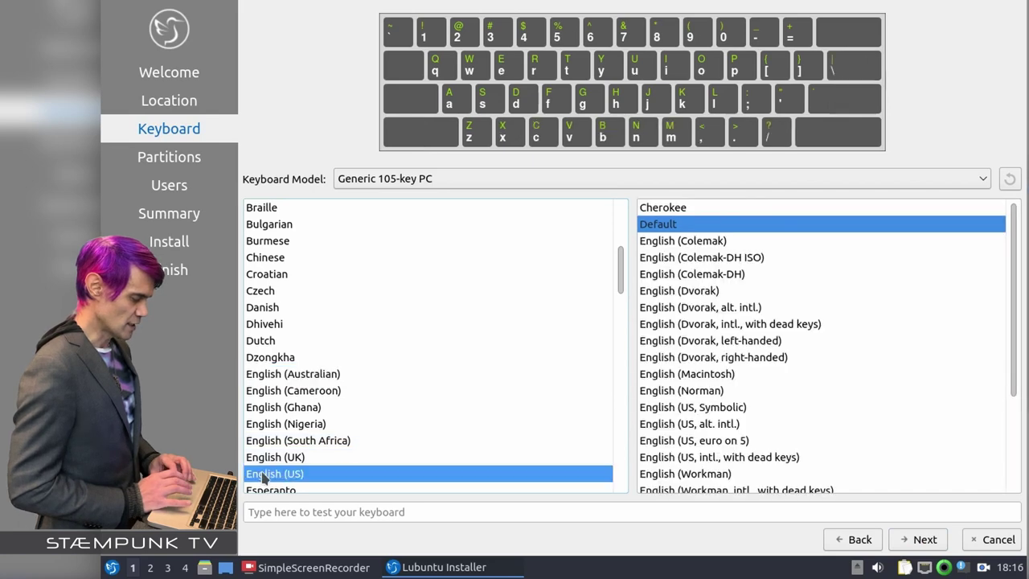
left_click(925, 539)
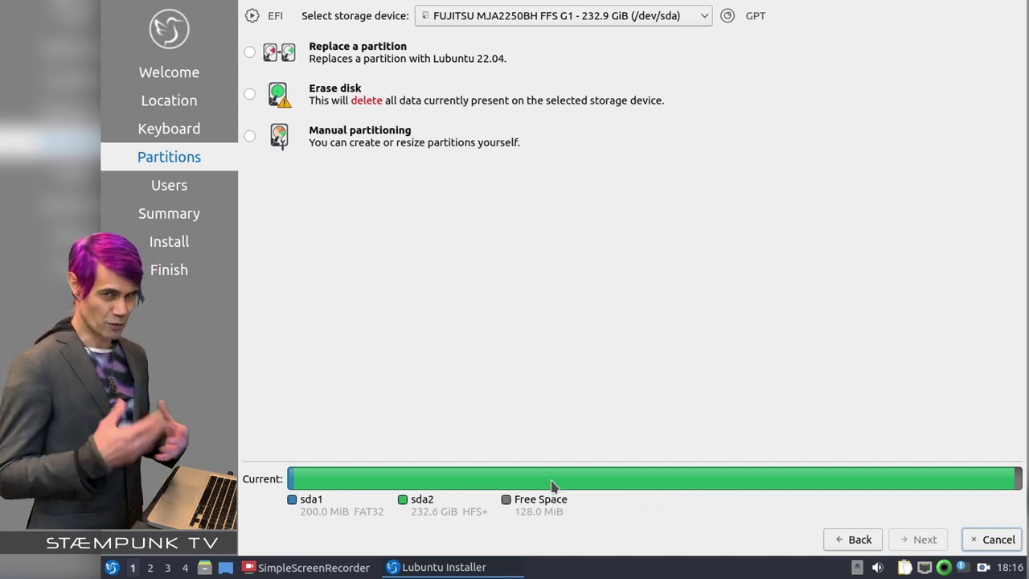
Choose manual partitioning and delete the /dev/sda2 HFS+ and /dev/sda1 EFI partitions.
left_click(249, 138)
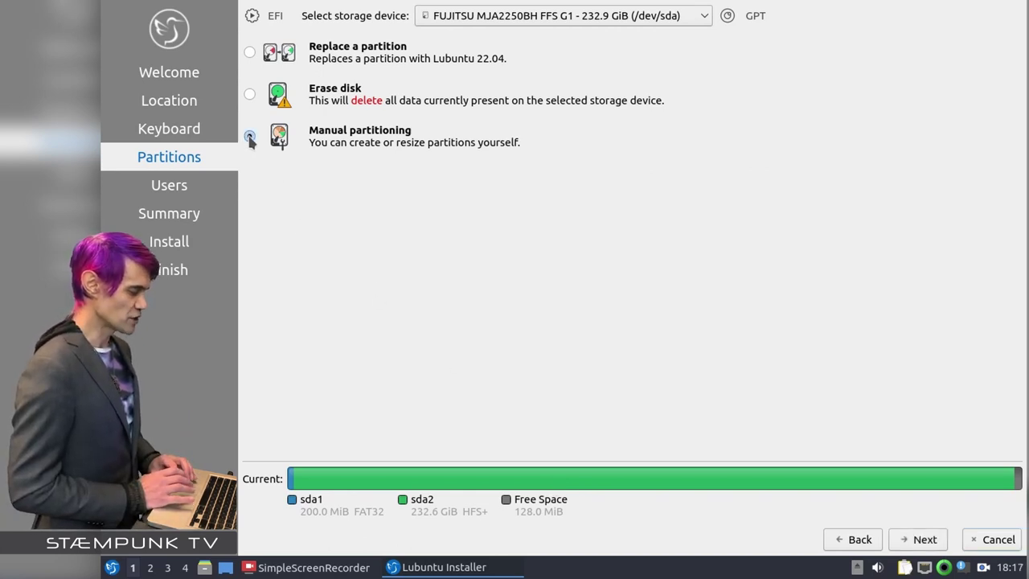
left_click(915, 545)
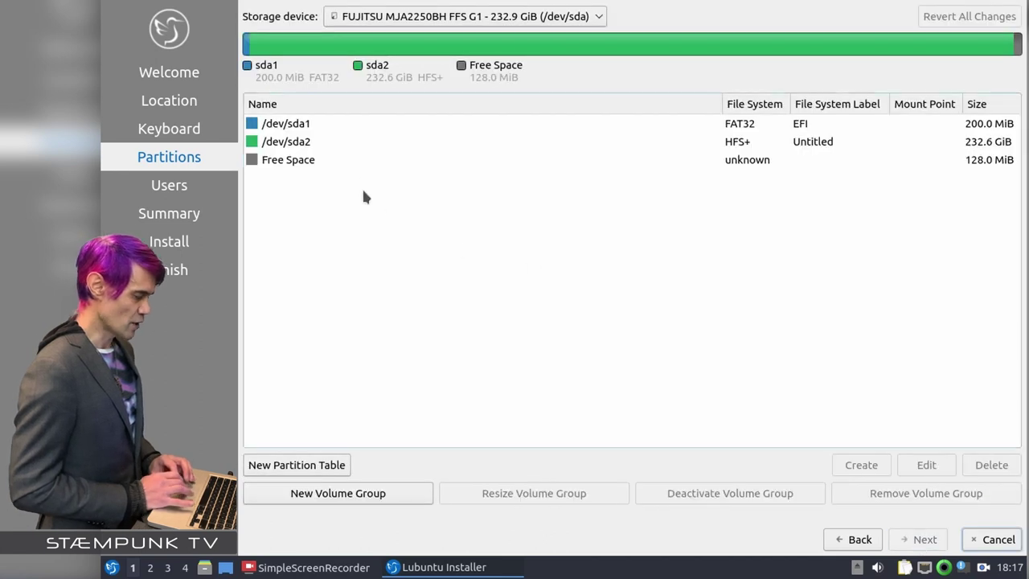
left_click(297, 142)
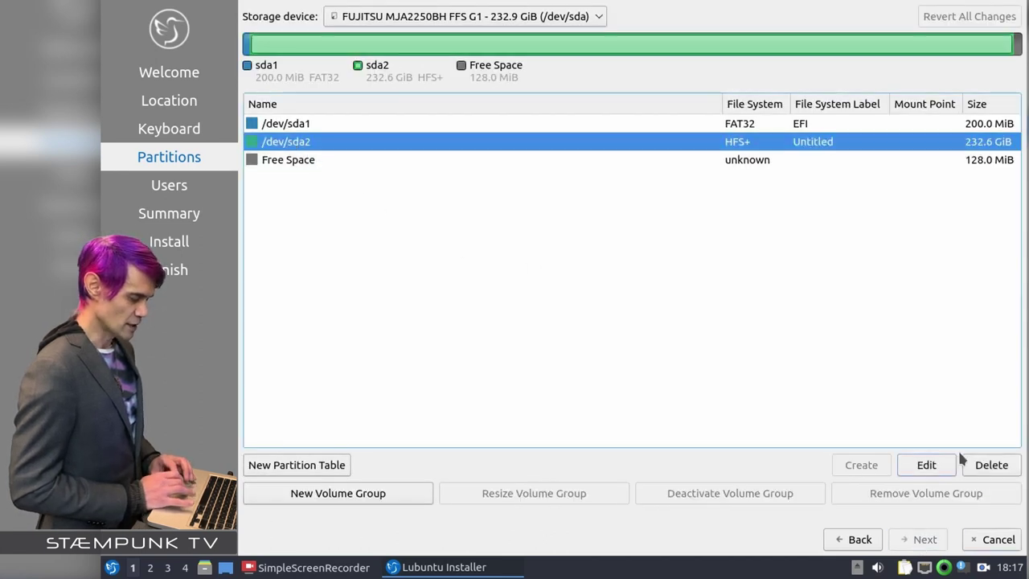
left_click(988, 466)
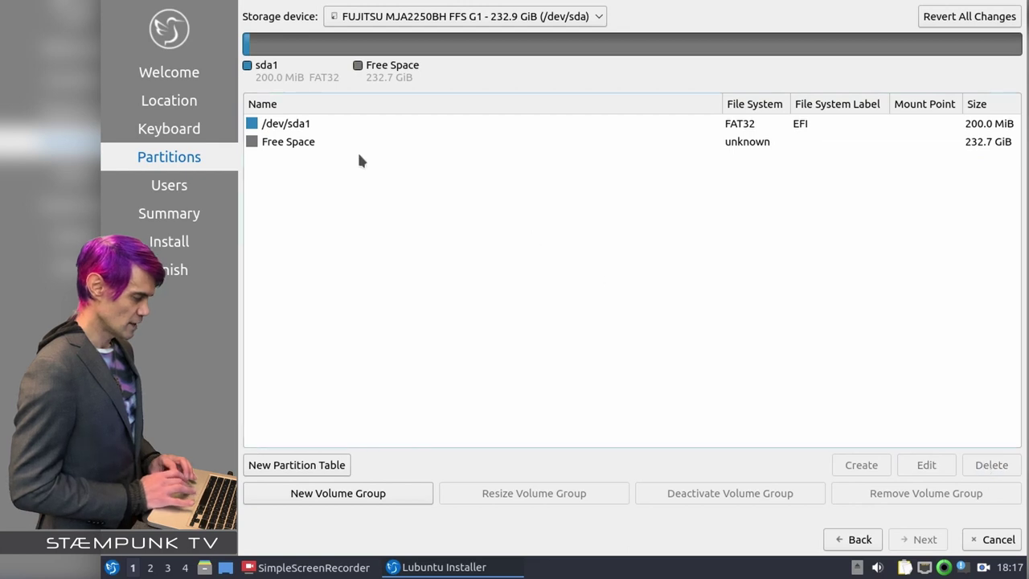
left_click(291, 125)
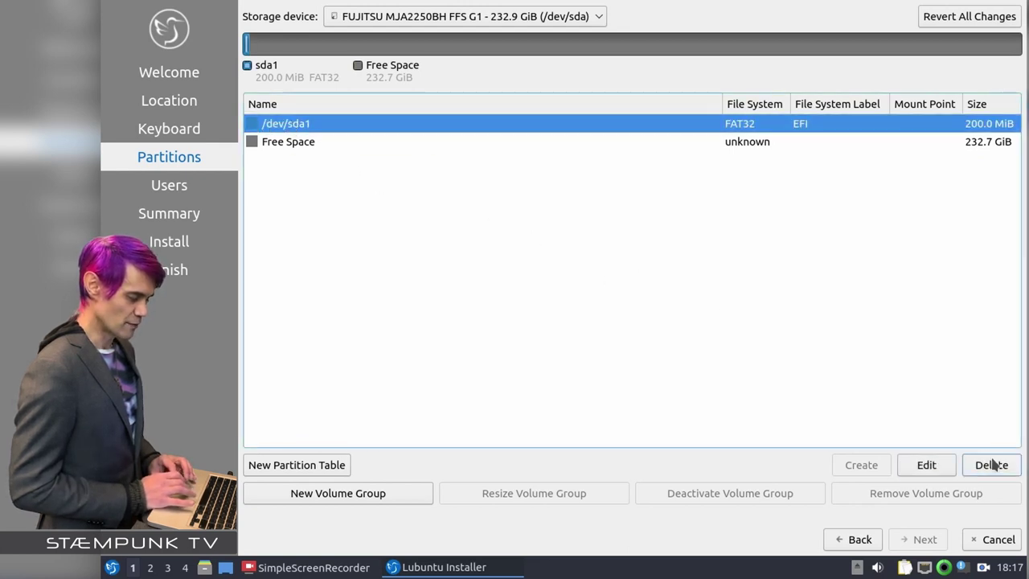
left_click(997, 466)
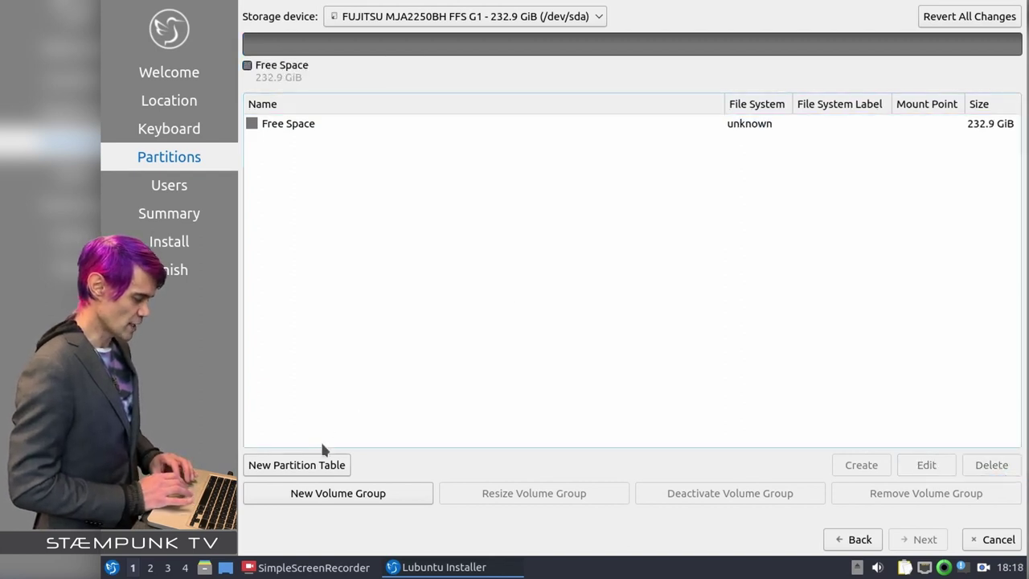
Create a new MBR partition table on the disk.
left_click(292, 468)
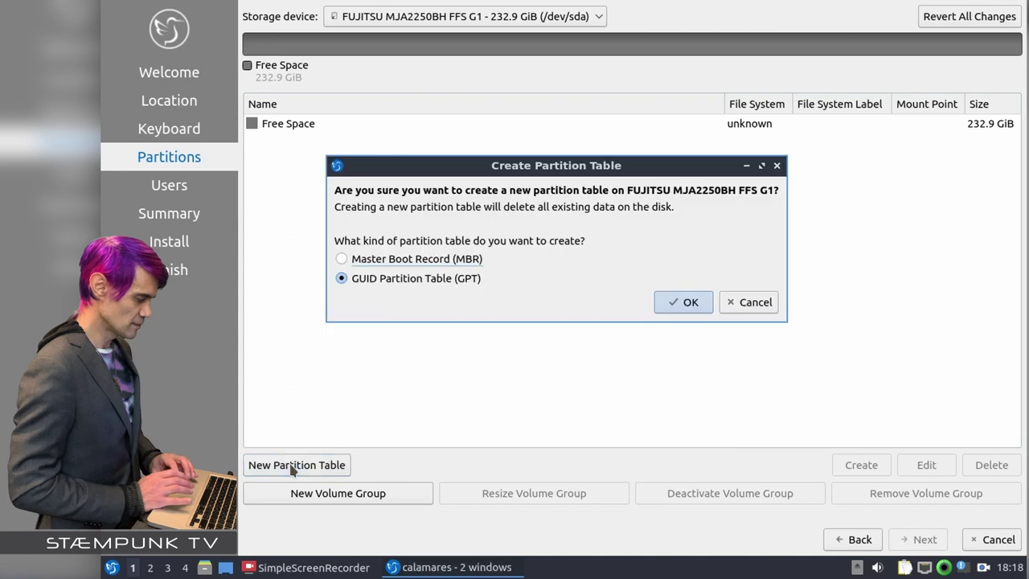
left_click(393, 262)
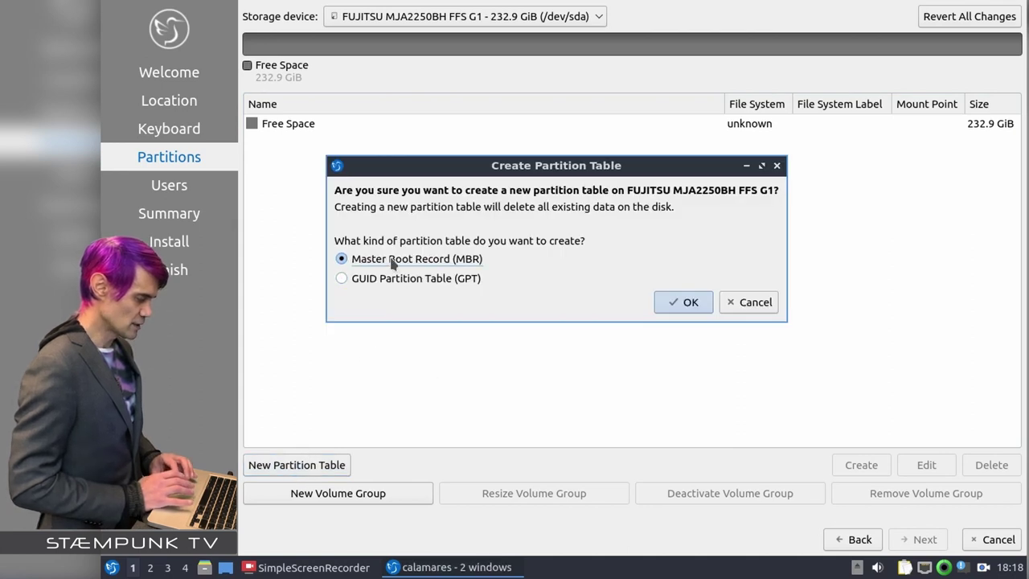
left_click(689, 302)
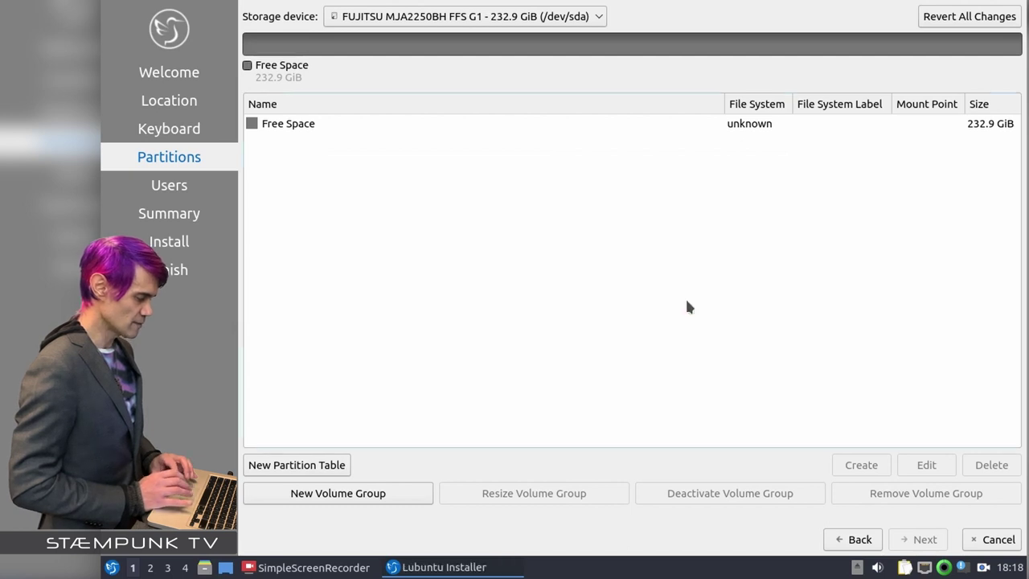
Add a 500 MiB FAT32 partition labelled boot, mounted at /boot/efi, with the boot flag.
left_click(295, 124)
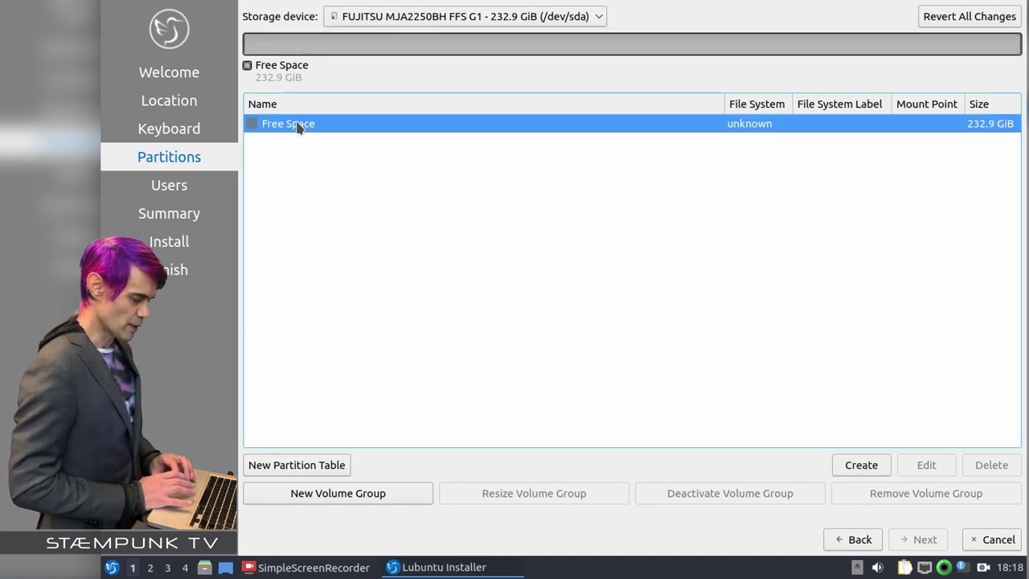
left_click(872, 468)
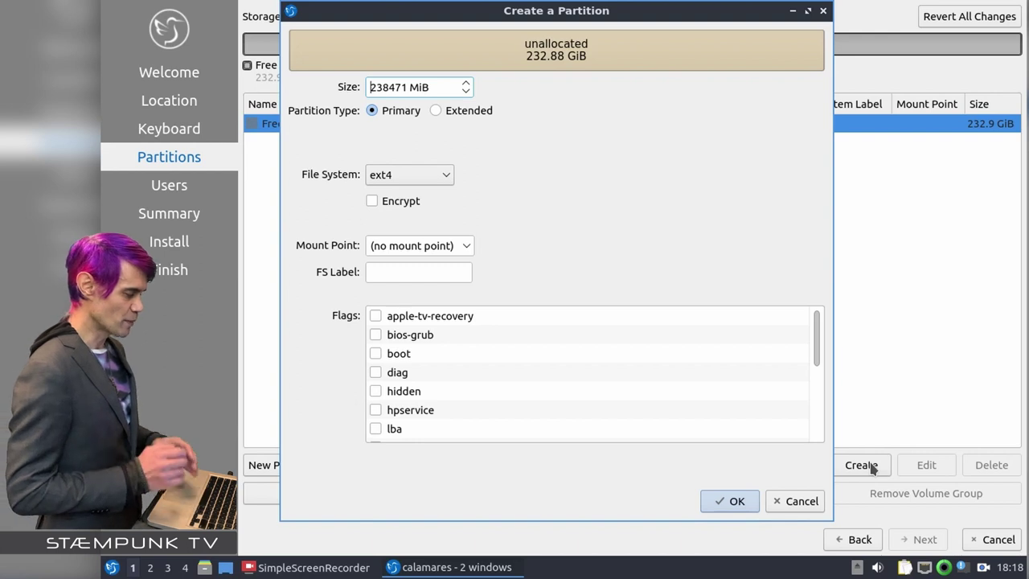
key("Tab")
double_click(388, 85)
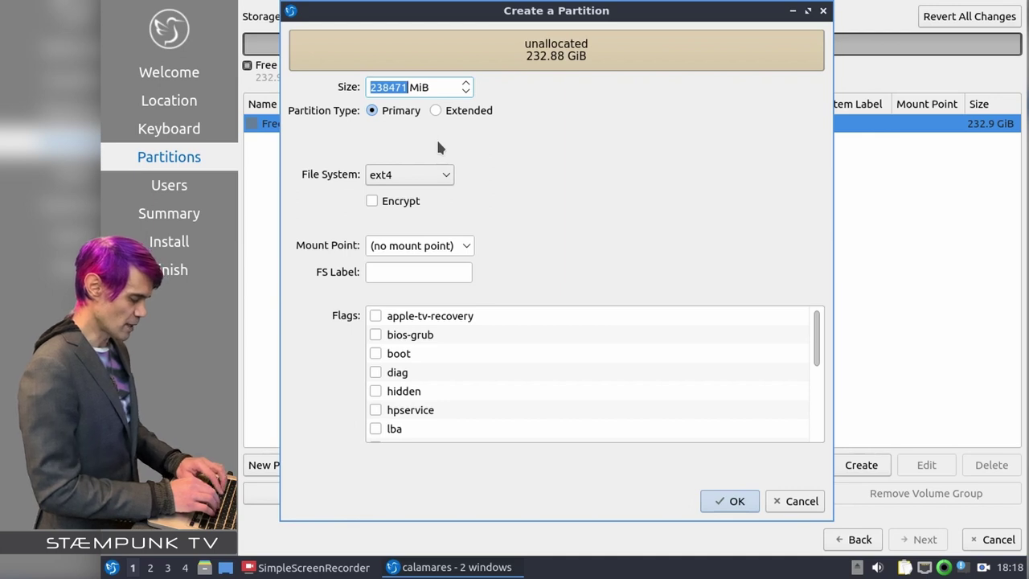
type("500")
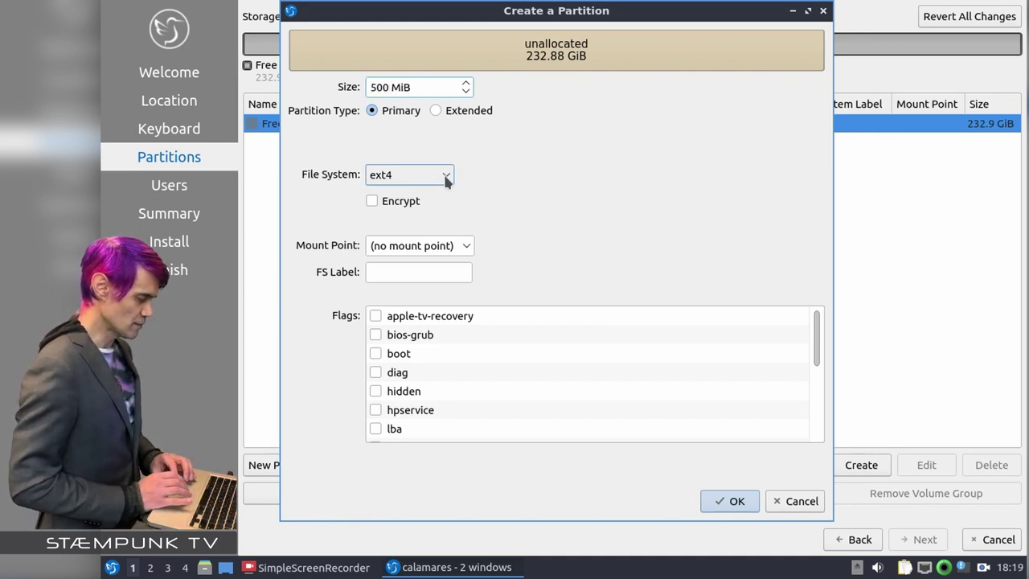
left_click(443, 174)
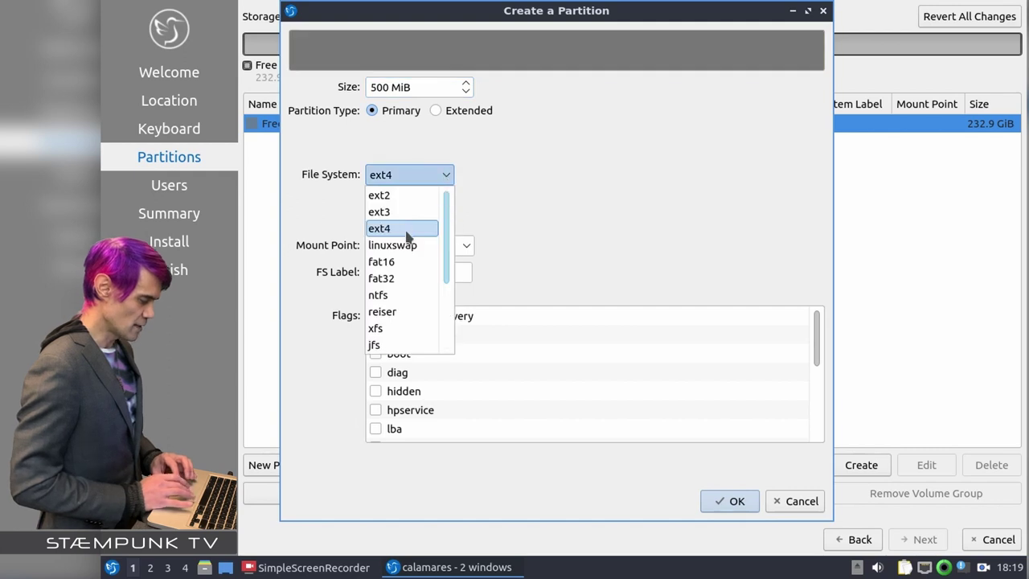
left_click(404, 280)
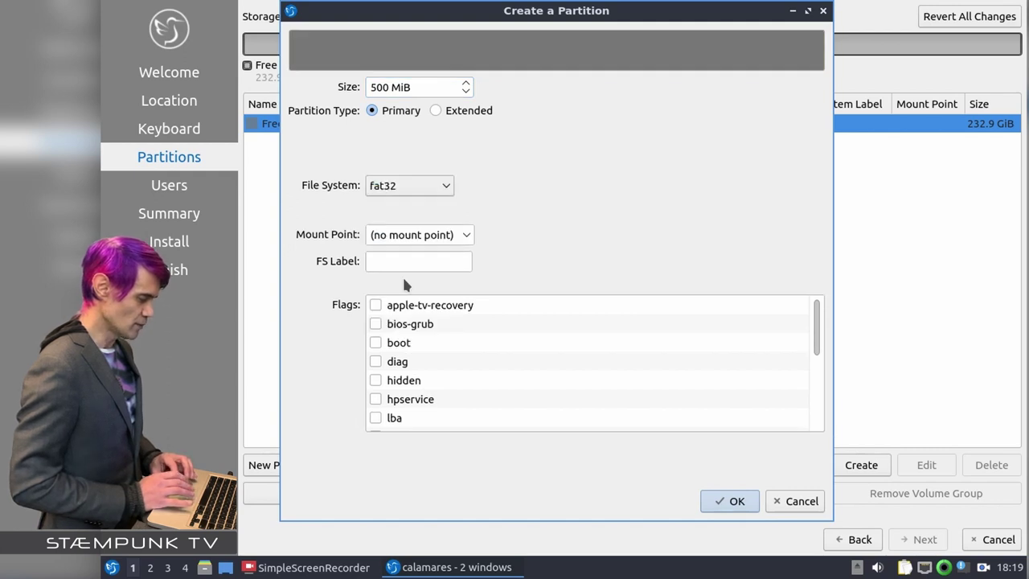
left_click(465, 235)
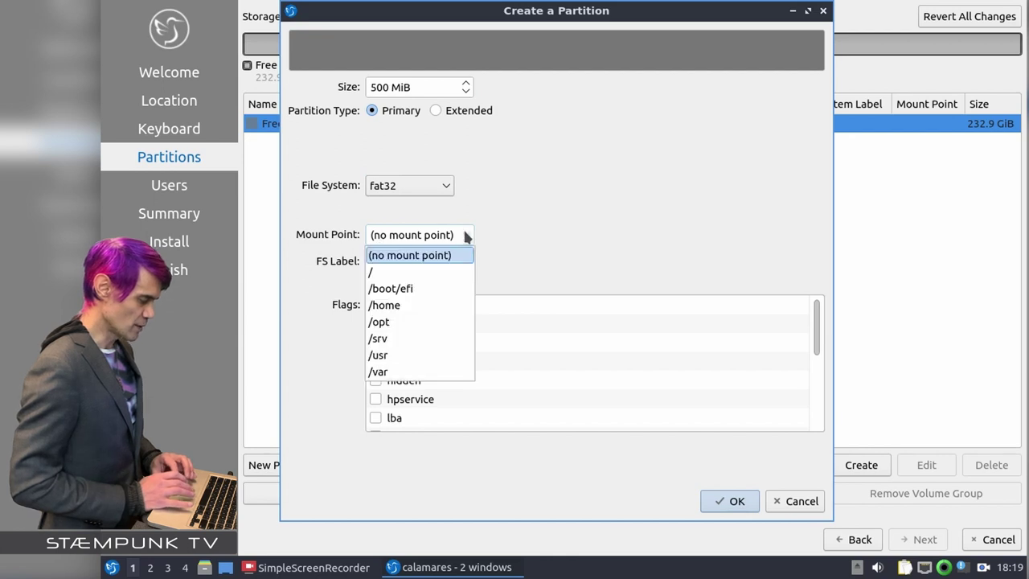
left_click(429, 289)
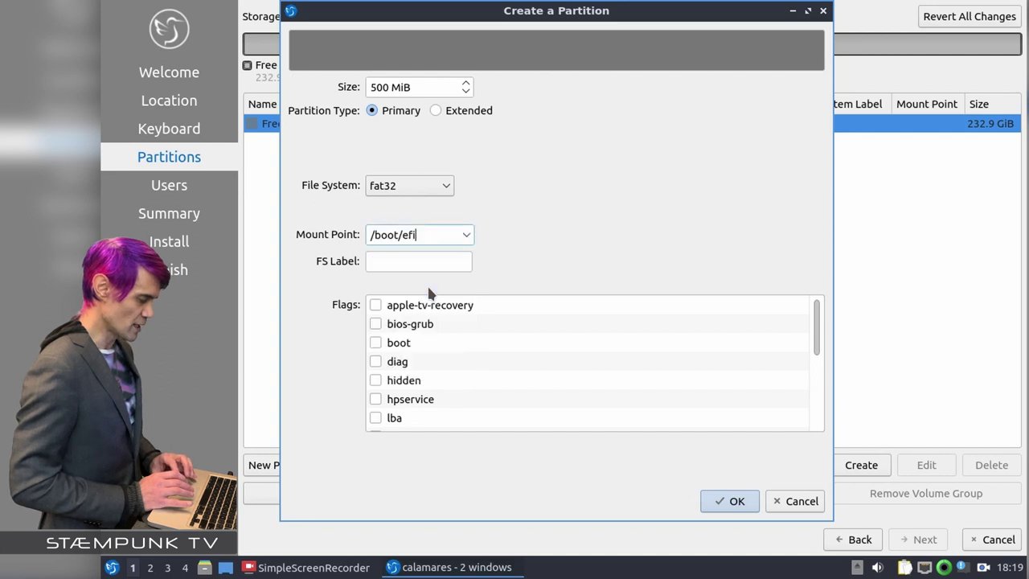
left_click(411, 261)
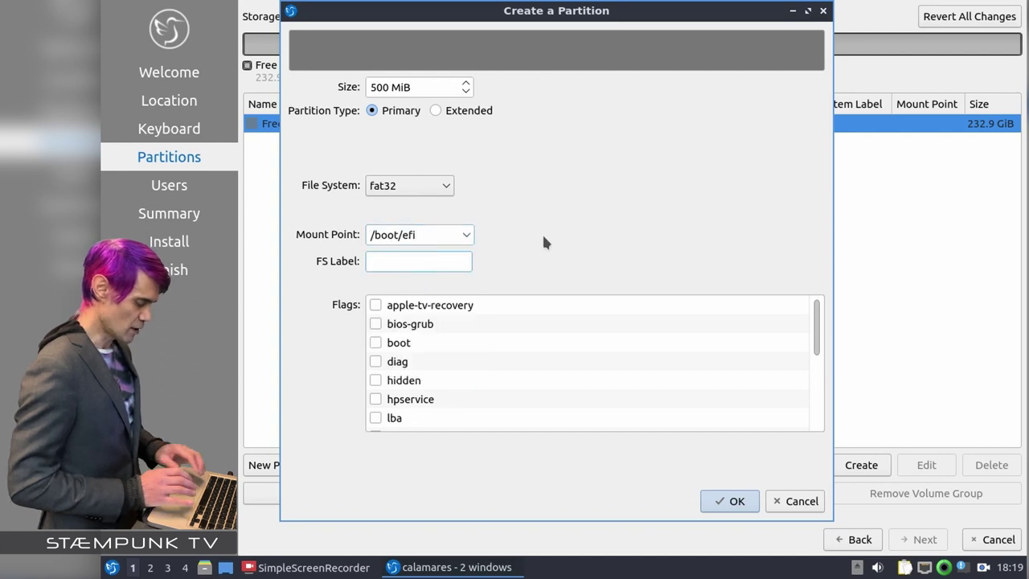
type("boot")
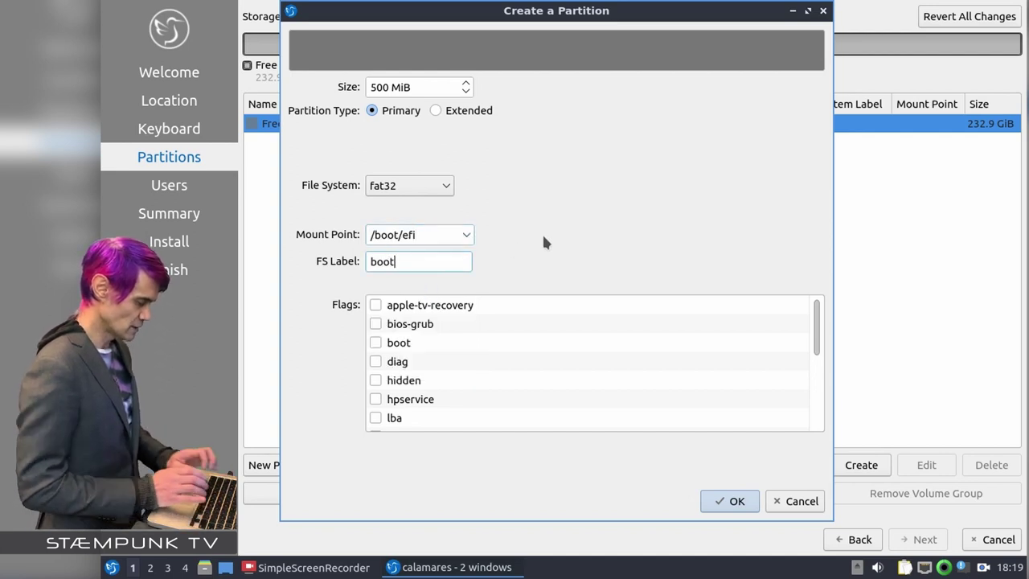
left_click(374, 343)
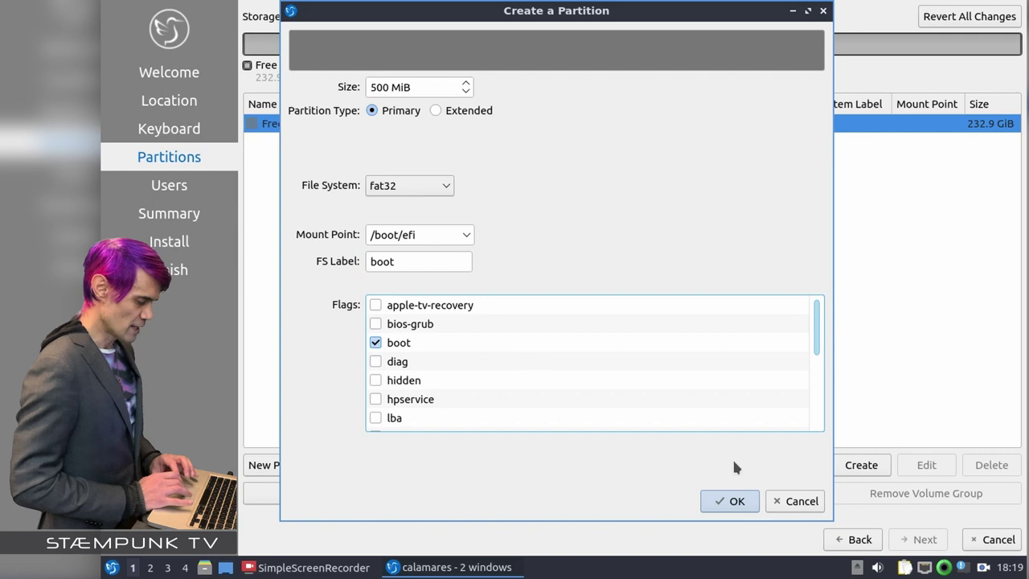
left_click(734, 501)
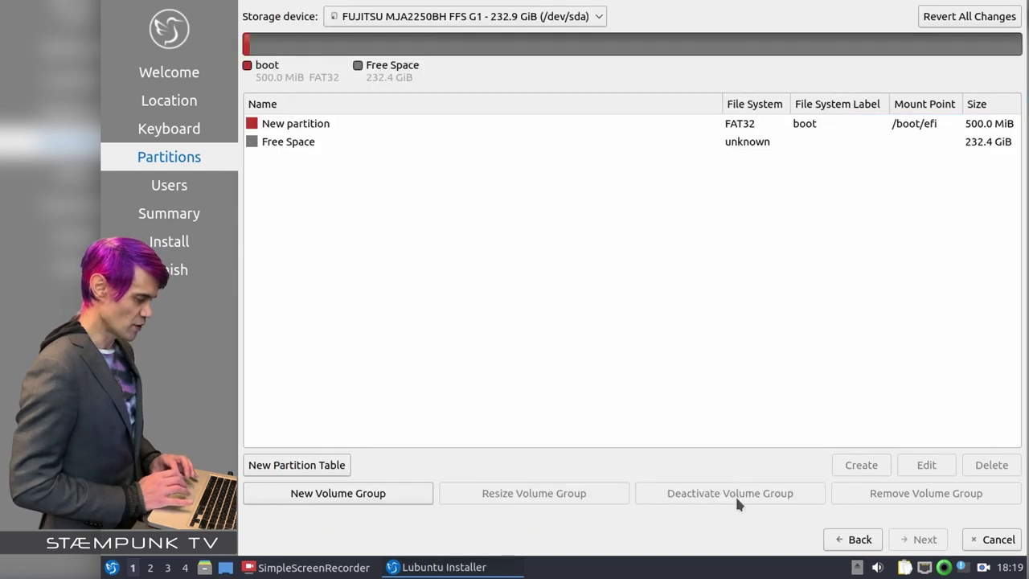
Start a partition in the remaining 232.4 GiB free space and launch KCalc via 'calc' search.
left_click(297, 143)
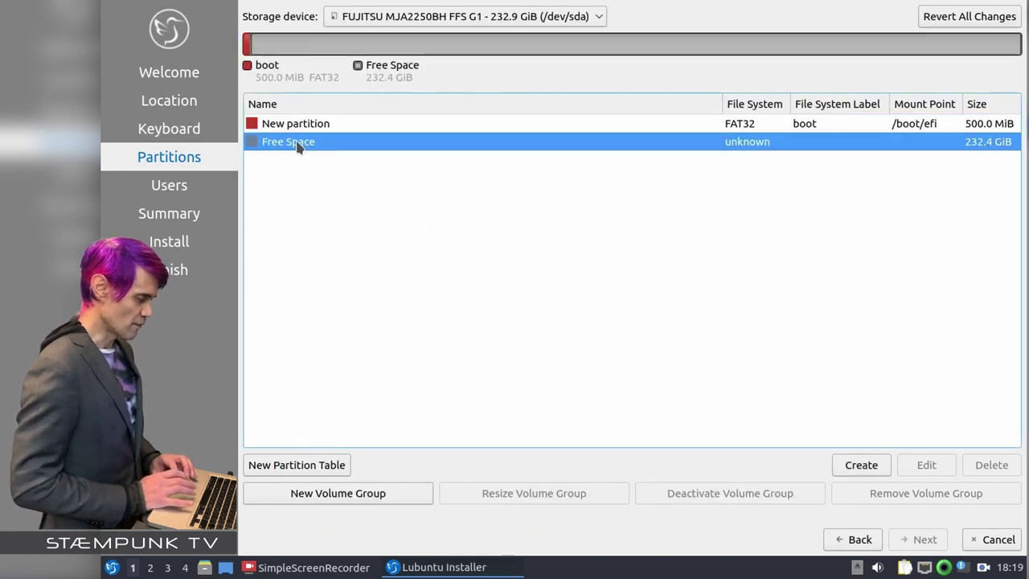
left_click(861, 468)
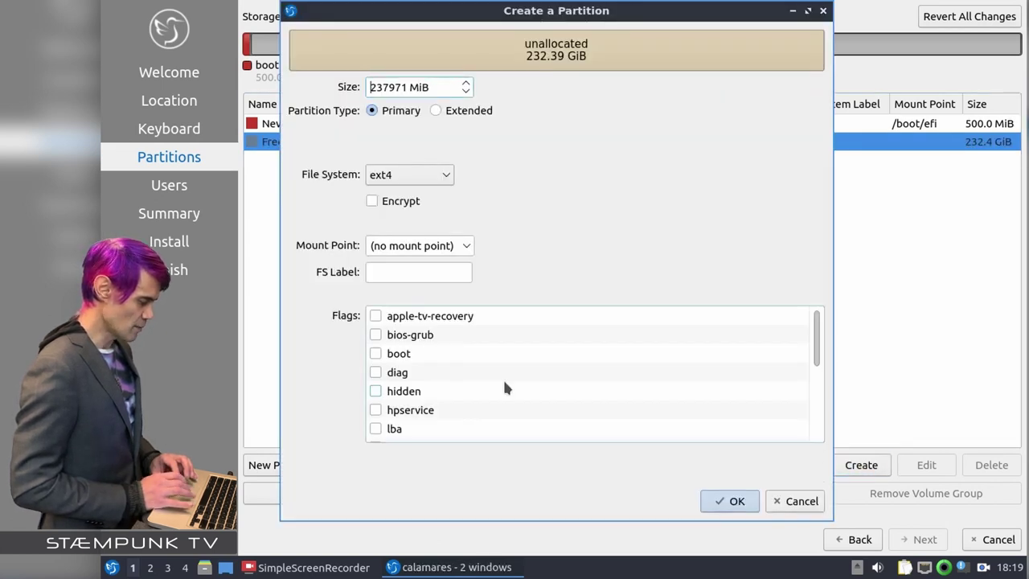
left_click(112, 568)
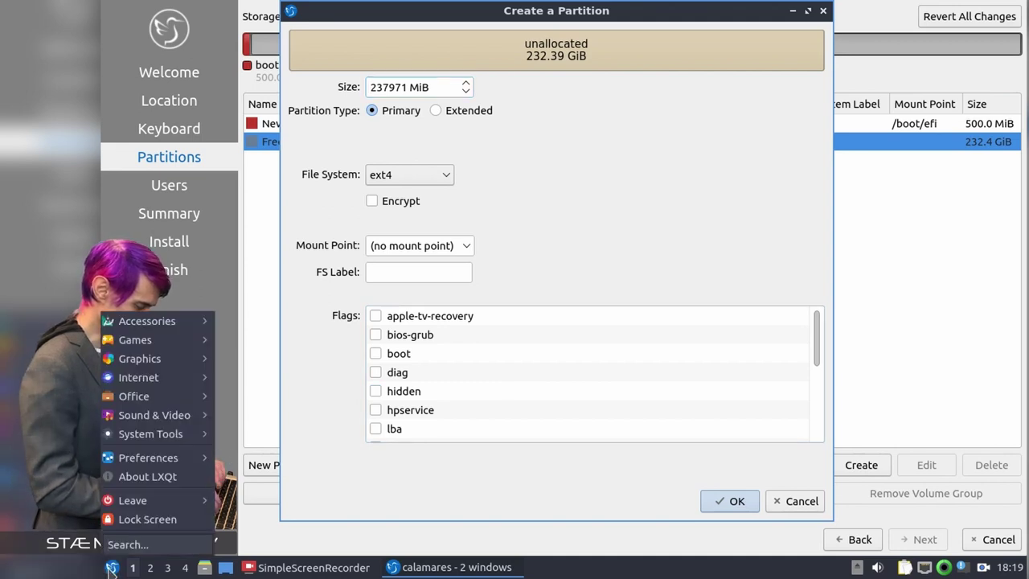
type("calc")
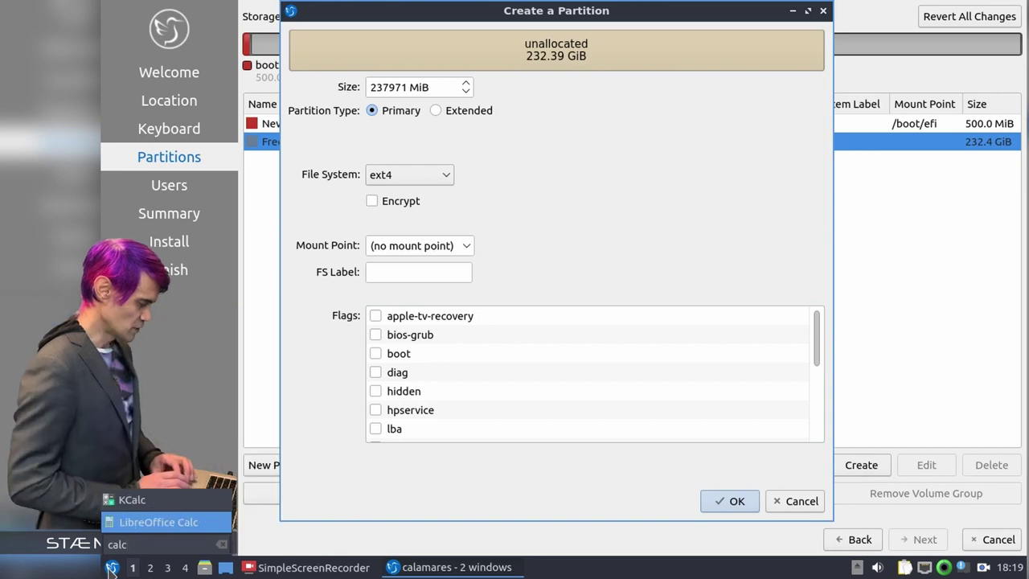
left_click(177, 502)
Move KCalc aside and calculate 88 × 1024 = 90112.
left_click_drag(868, 334, 851, 14)
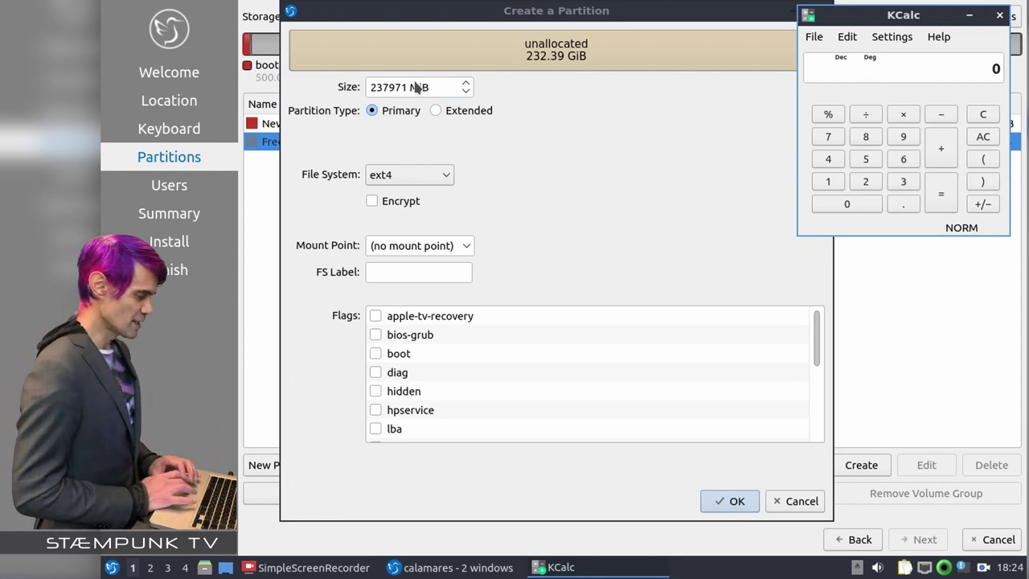
left_click(865, 138)
left_click(865, 139)
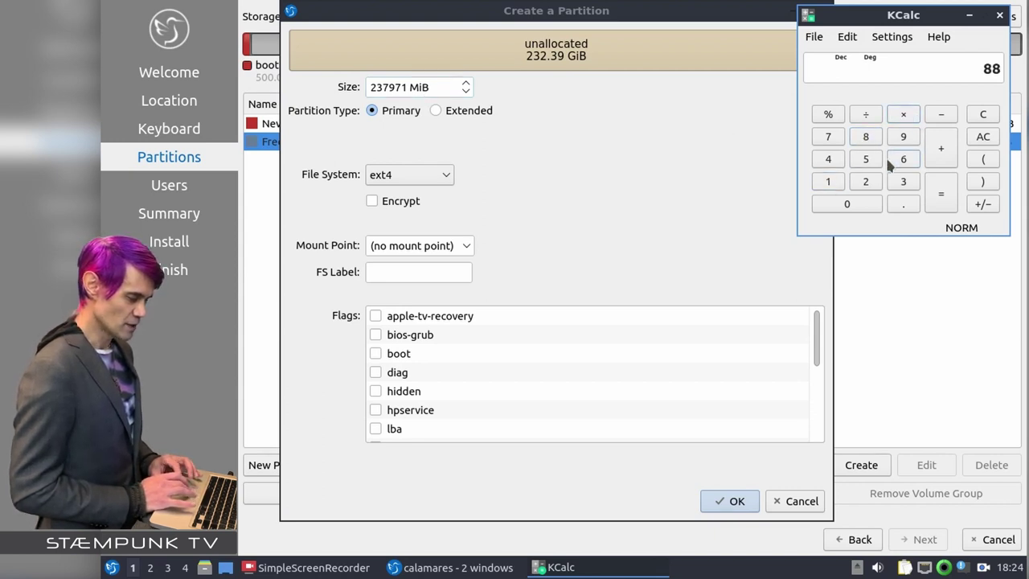
left_click(830, 181)
left_click(842, 206)
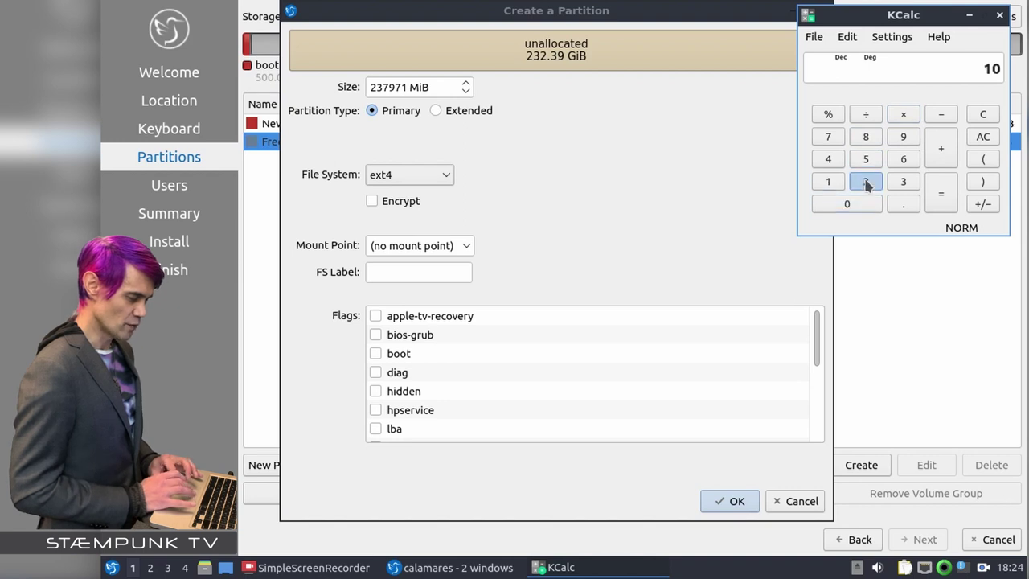
left_click(865, 183)
left_click(829, 160)
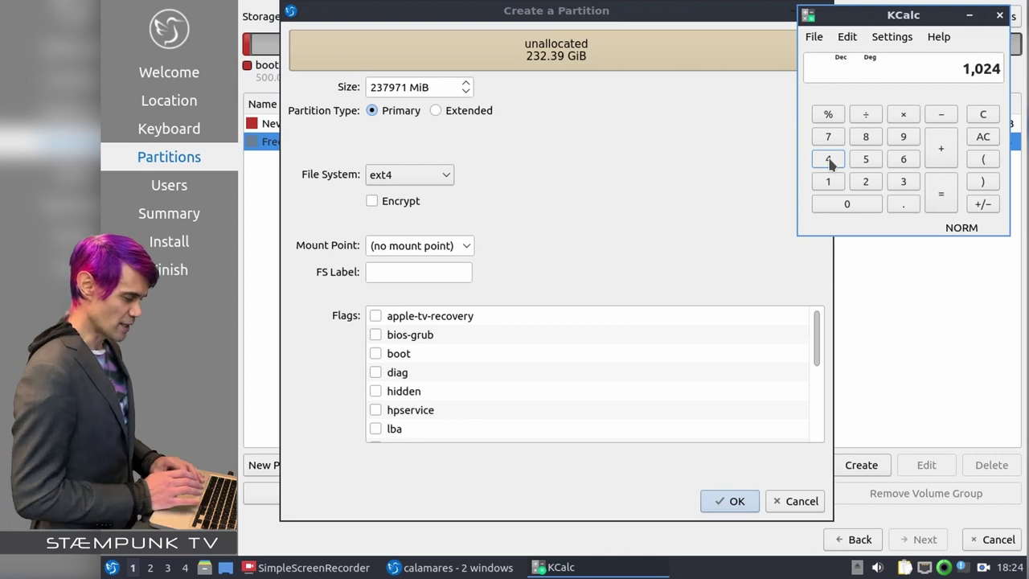
left_click(945, 201)
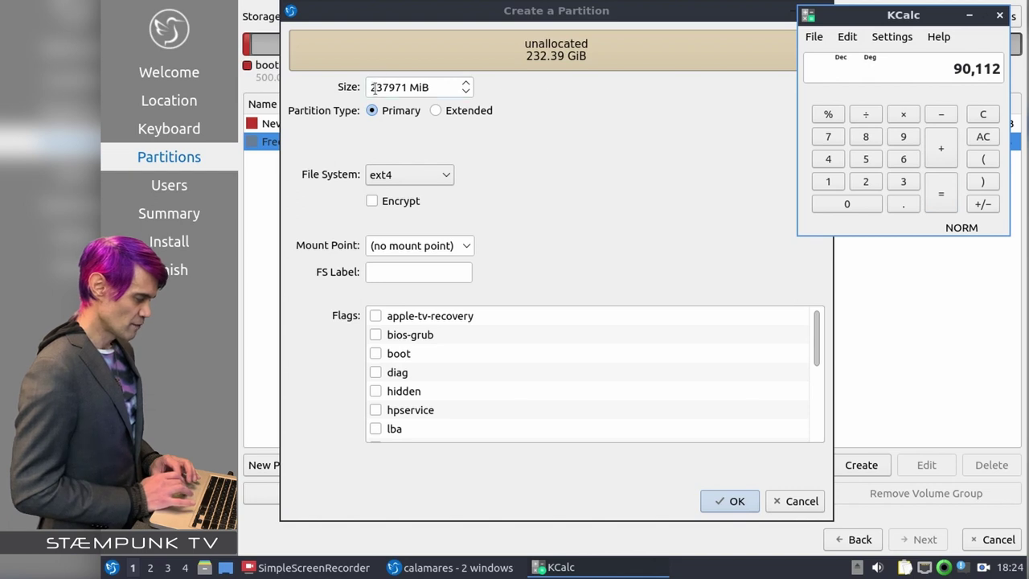
Replace the new partition's size with 90112 MiB.
key("alt+Tab")
key("ctrl+a")
type("90112")
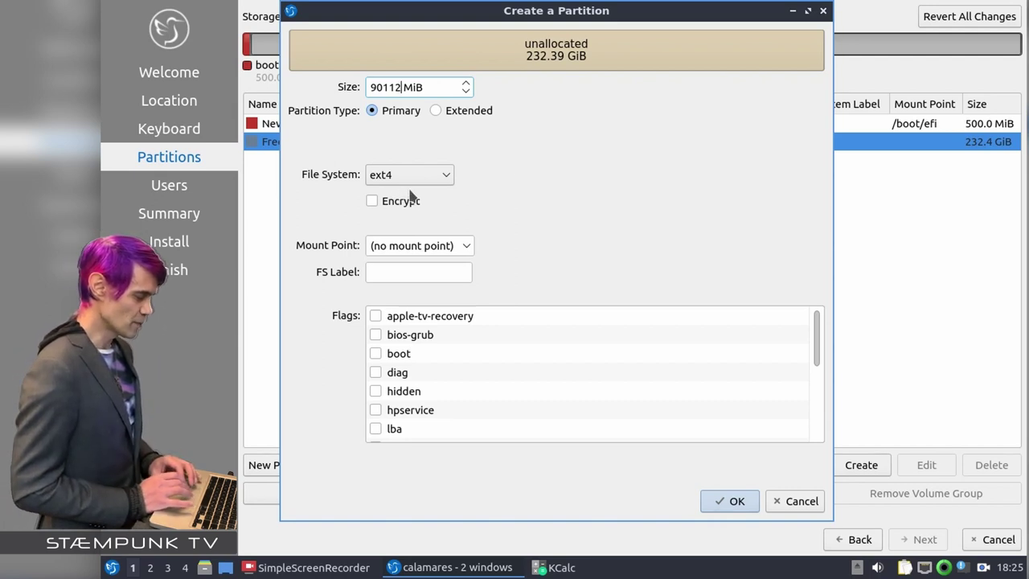
Mount the 88 GiB ext4 partition at /, flag it root, label it Lubuntu, and confirm.
left_click(469, 248)
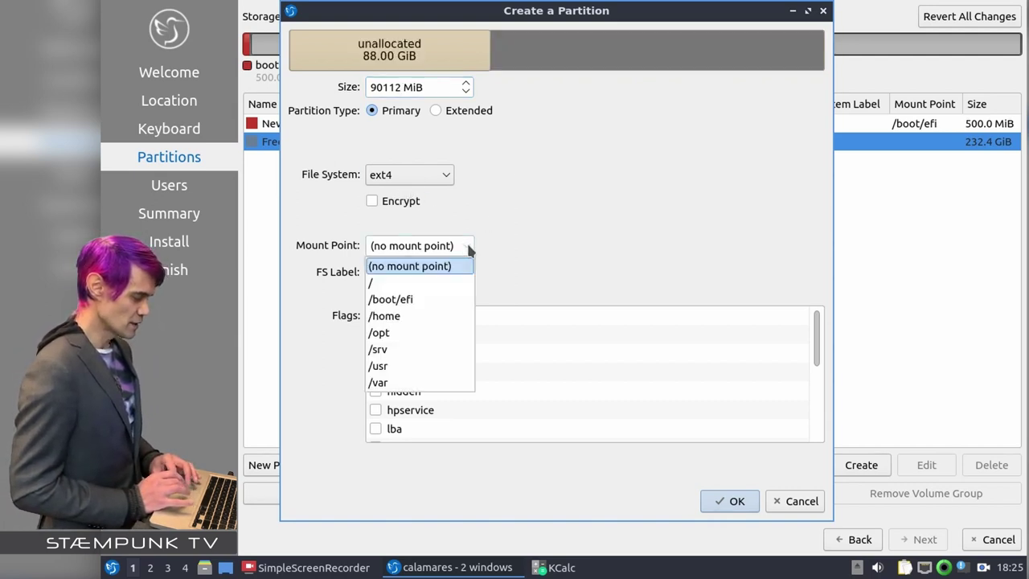
left_click(413, 282)
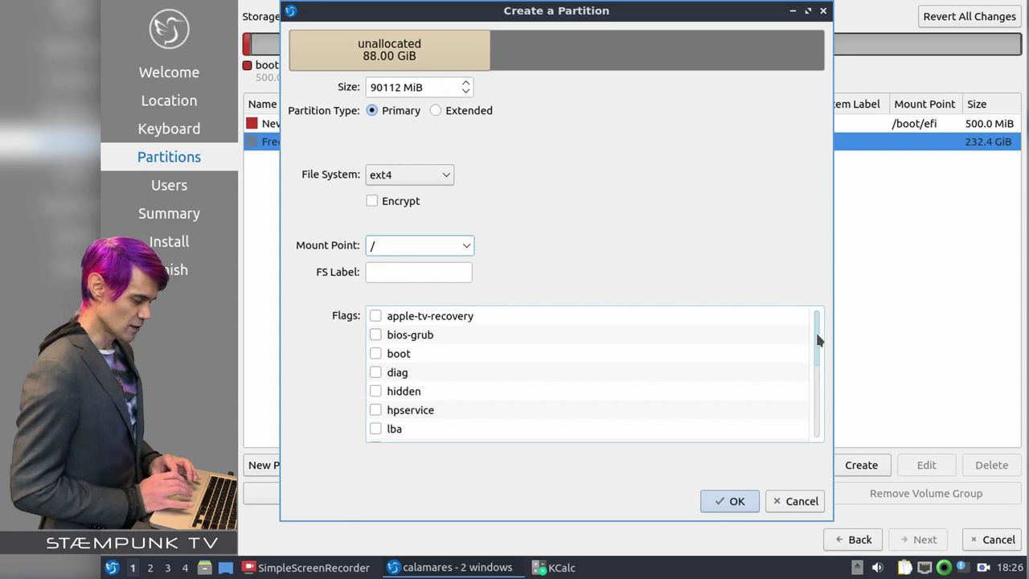
left_click_drag(815, 329, 819, 427)
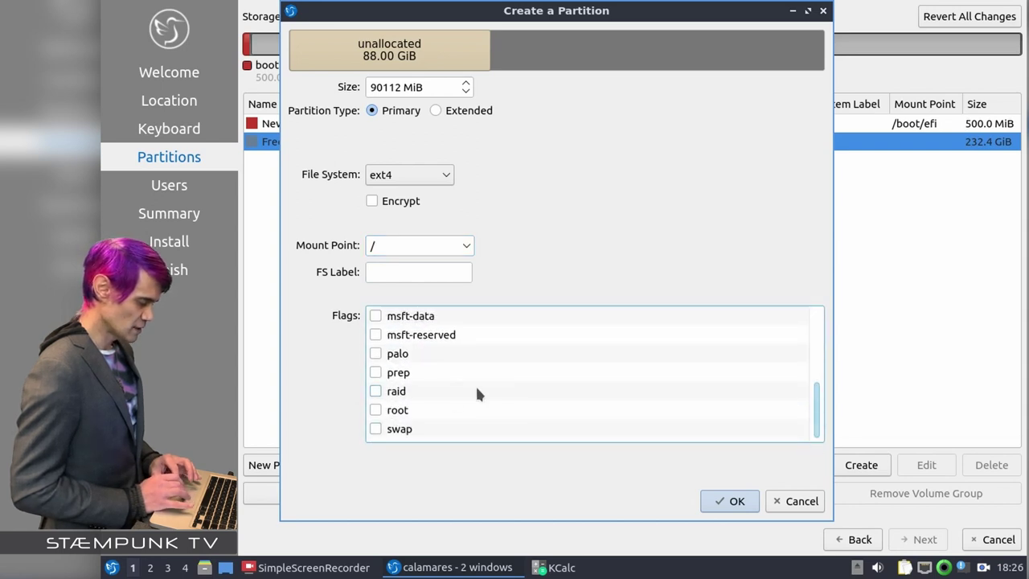
left_click(374, 410)
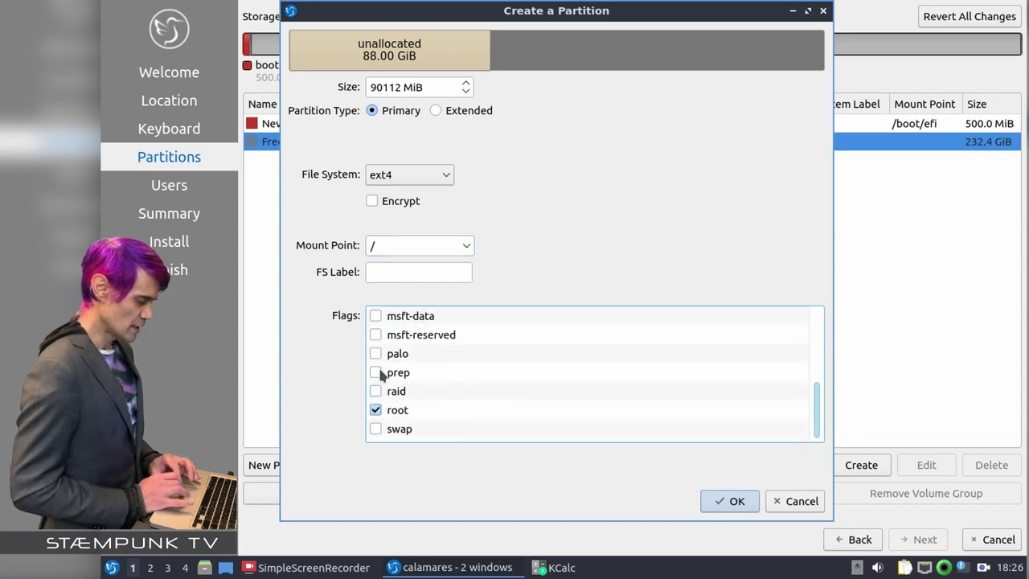
left_click(417, 274)
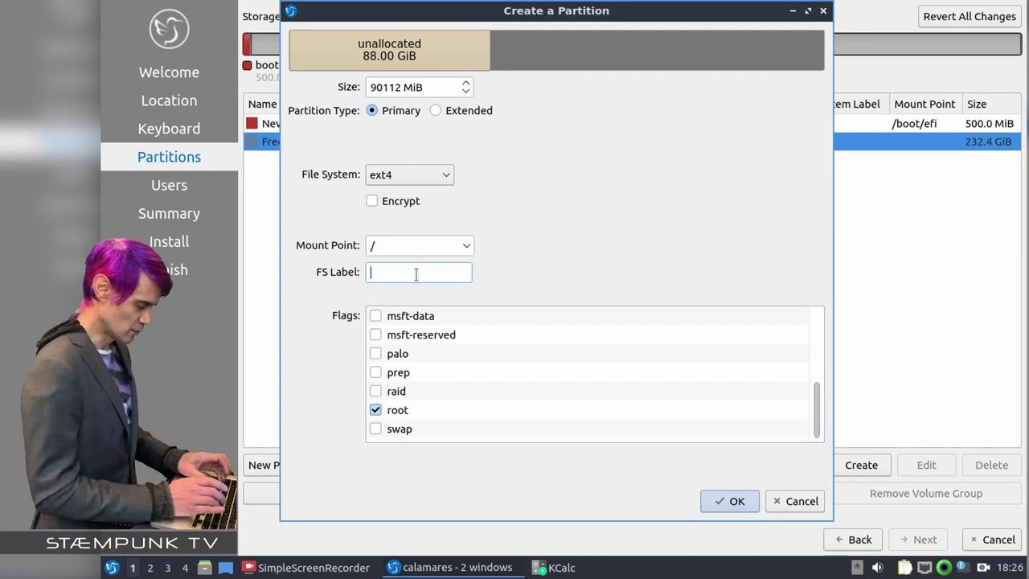
type("Lubuntu")
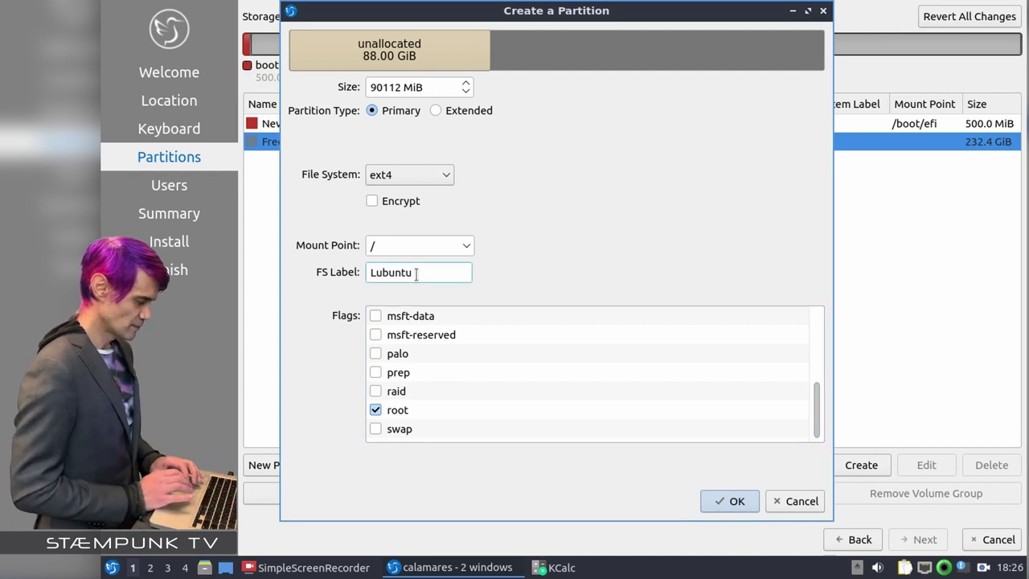
left_click(730, 500)
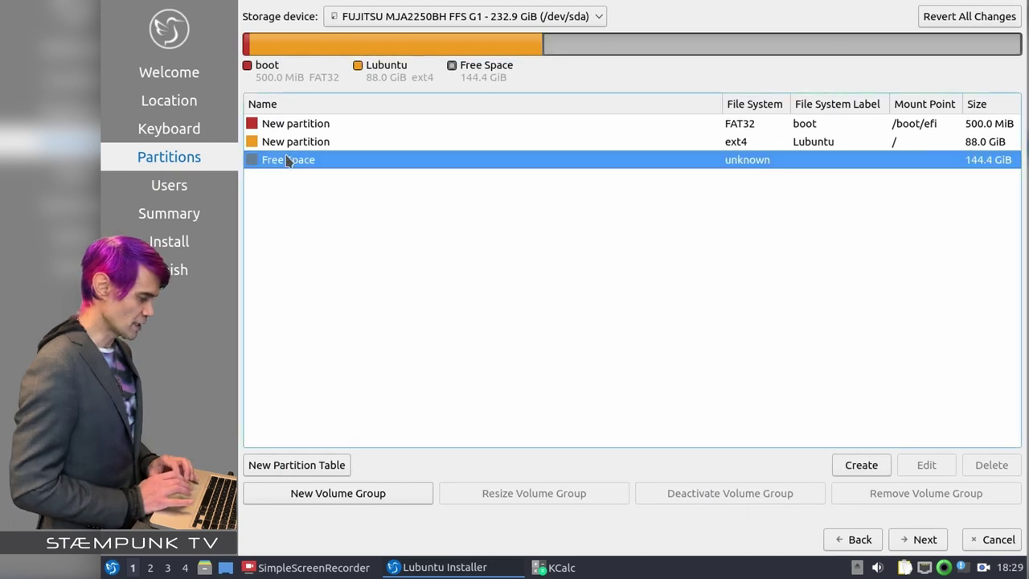
Make the remaining 144.4 GiB an unformatted partition and continue to the Users step.
left_click(863, 470)
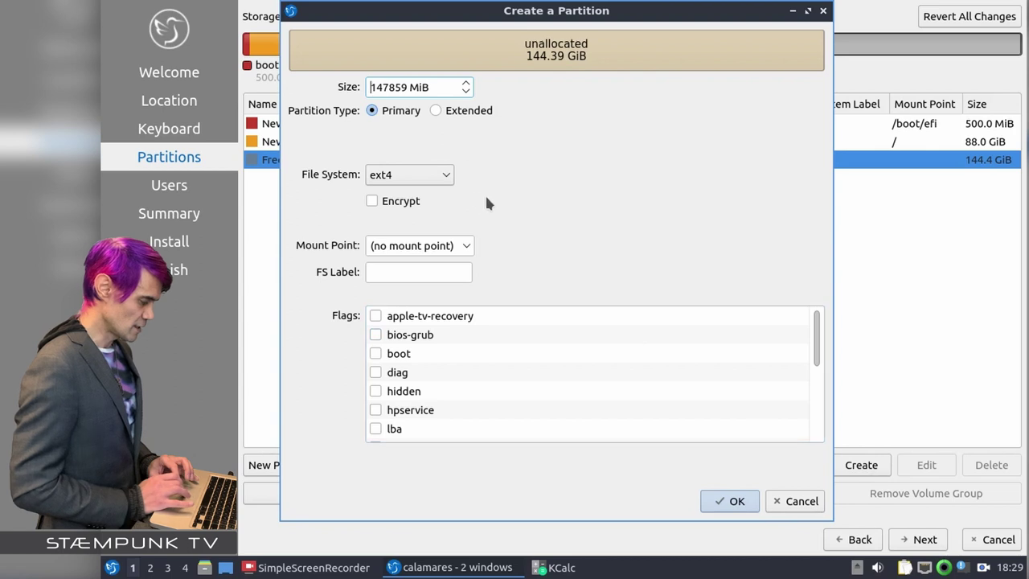
left_click(445, 177)
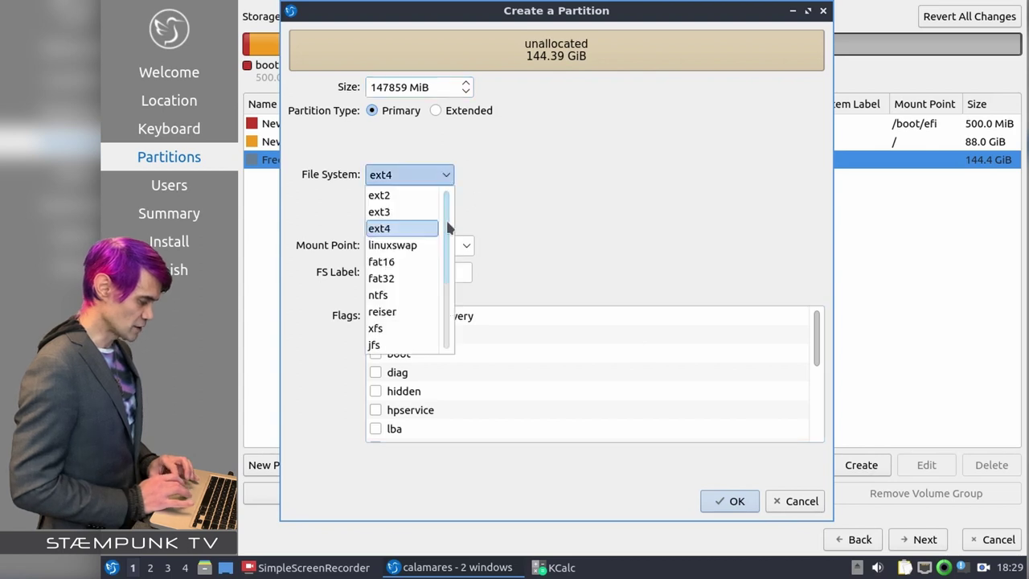
left_click_drag(449, 225, 444, 275)
left_click(409, 278)
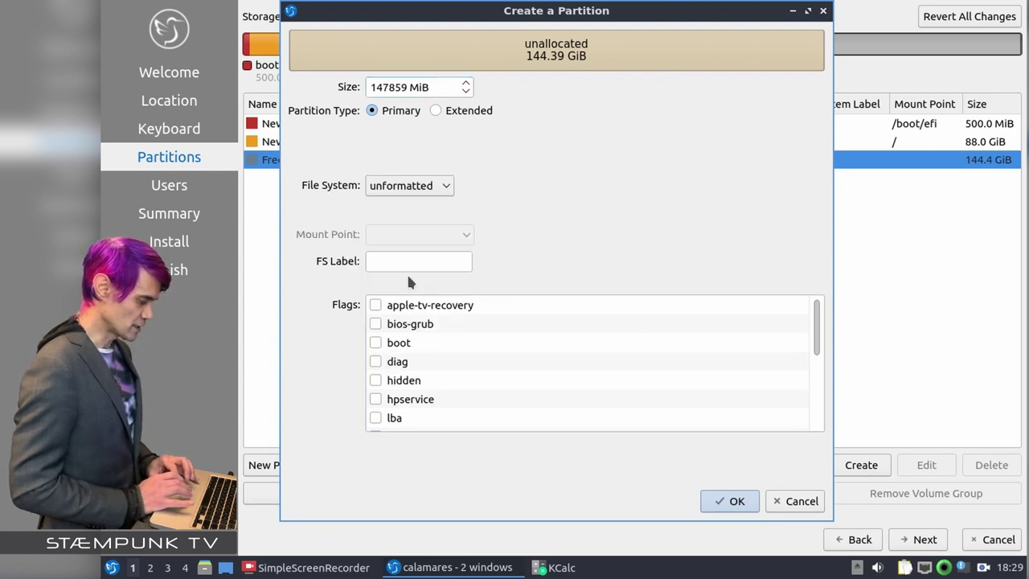
left_click(732, 501)
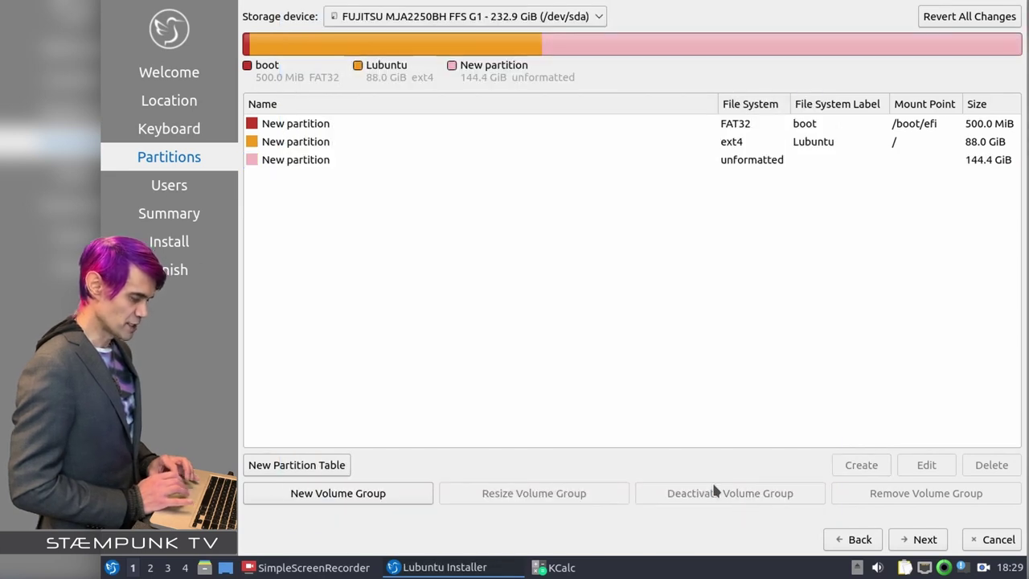
left_click(925, 540)
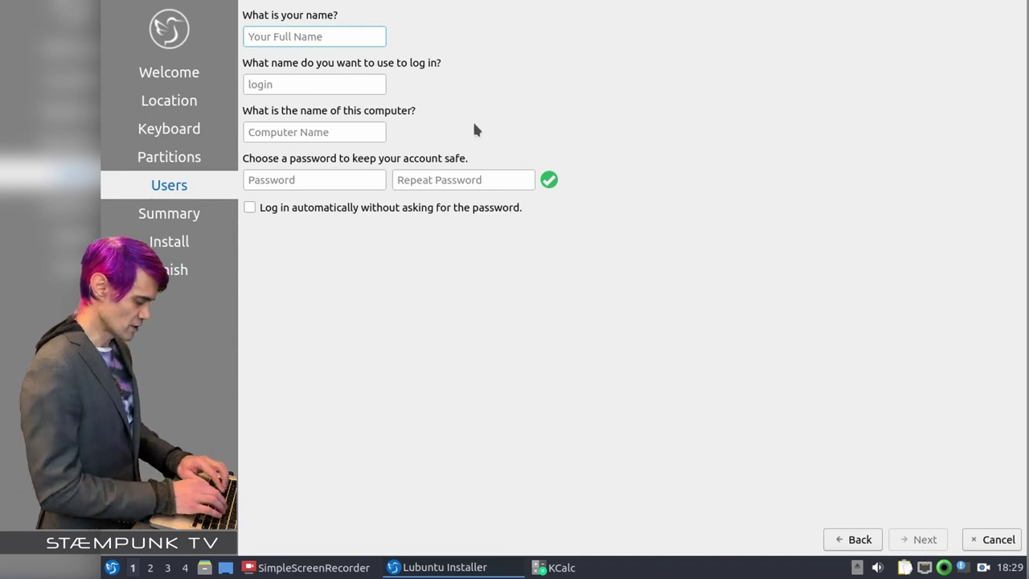
Enter the user's name and set the computer name to mbp-lubuntu.
type("staempunk")
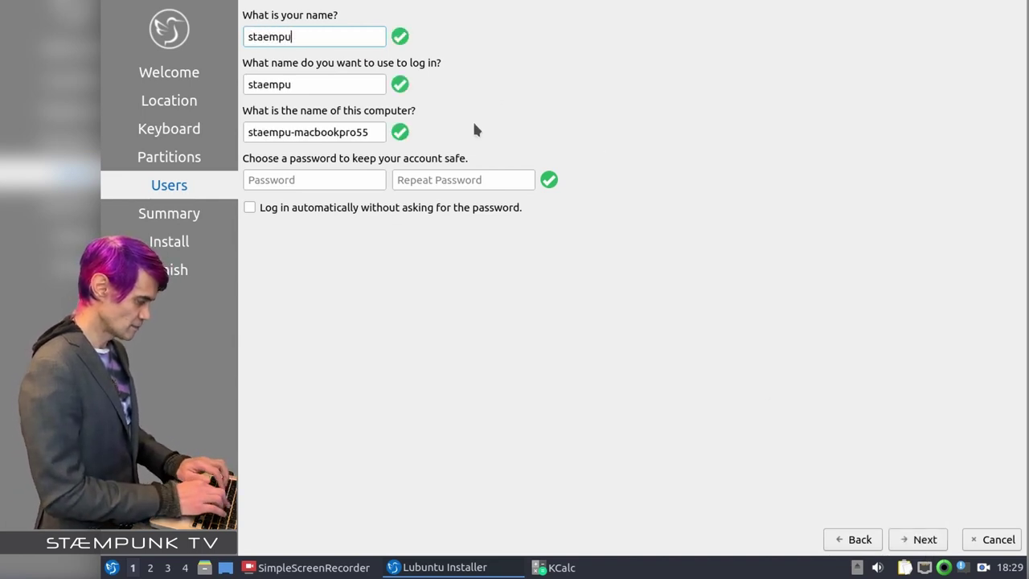
key("Tab")
key("Tab")
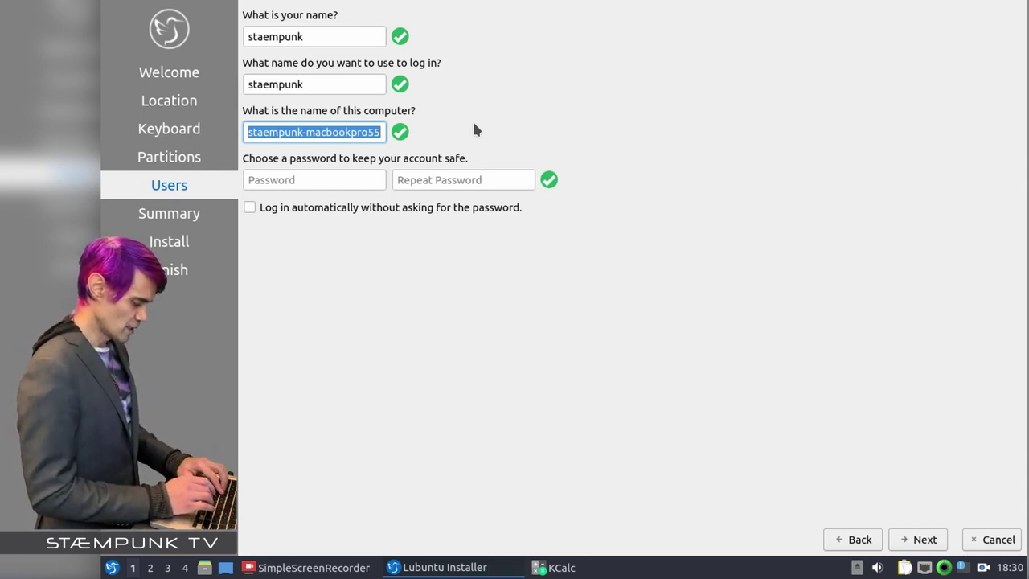
type("mbp-")
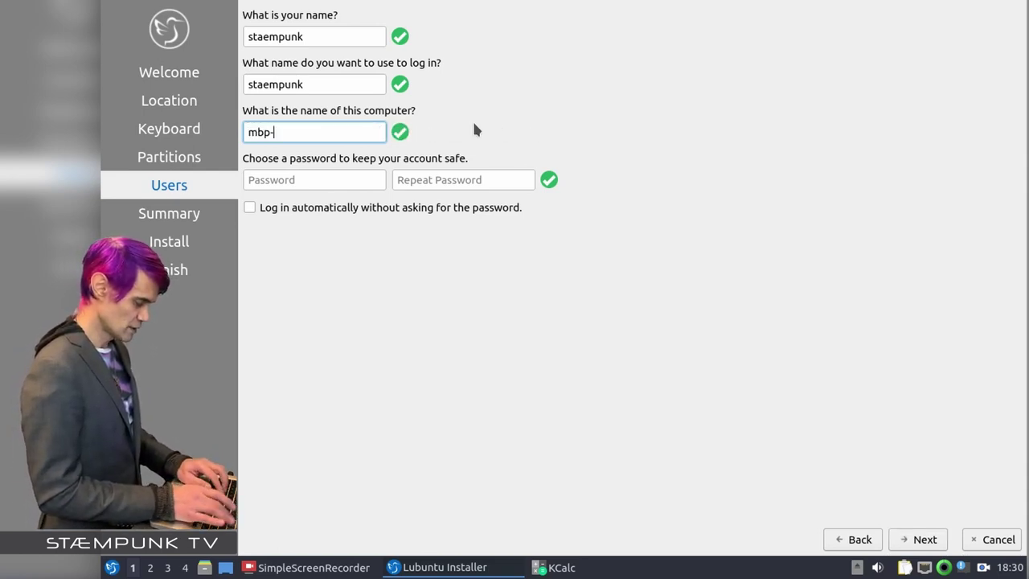
type("lubuntu")
Enter and confirm the account password, then proceed to the Summary.
key("Tab")
type("********")
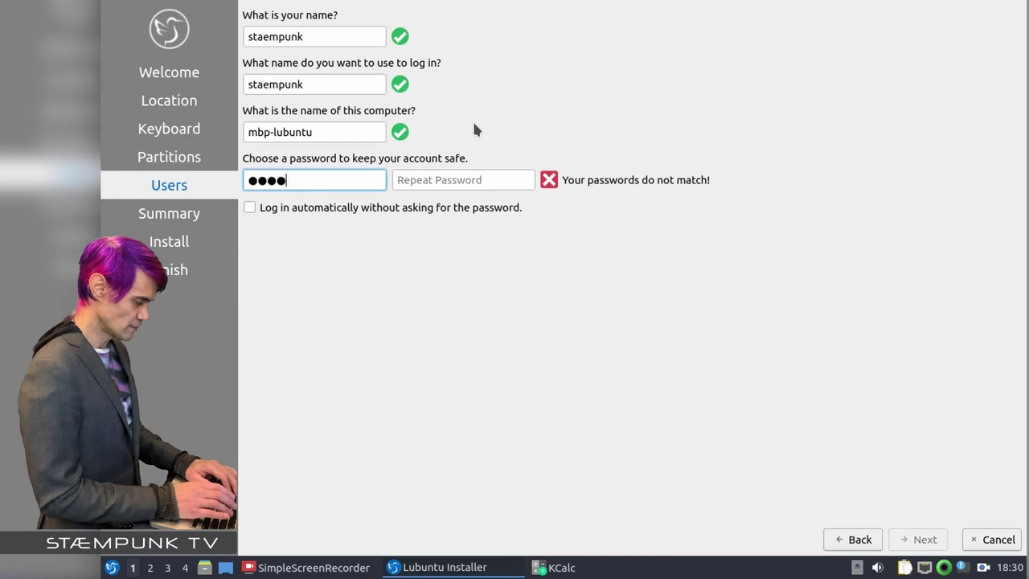
key("Tab")
type("********")
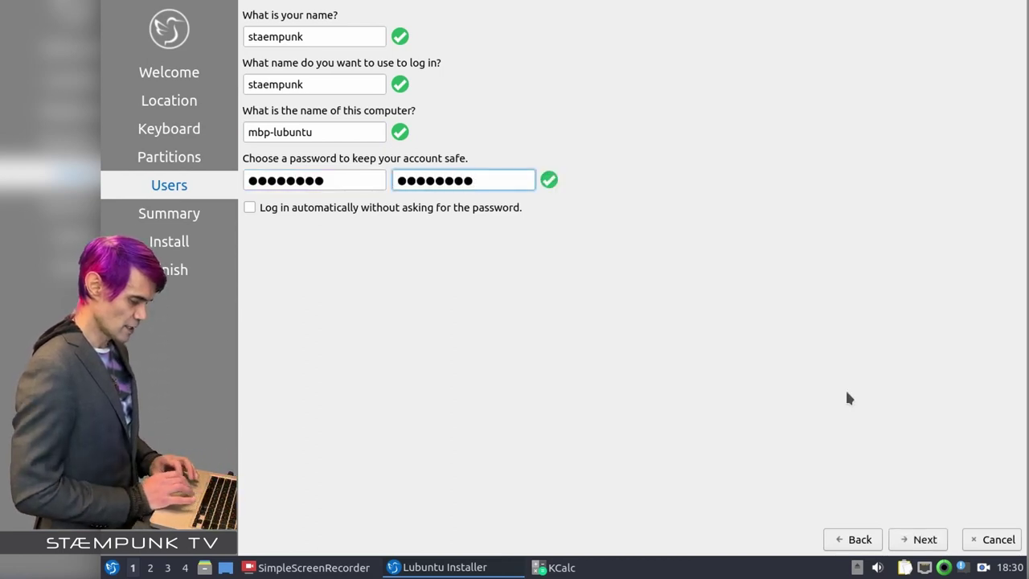
left_click(919, 547)
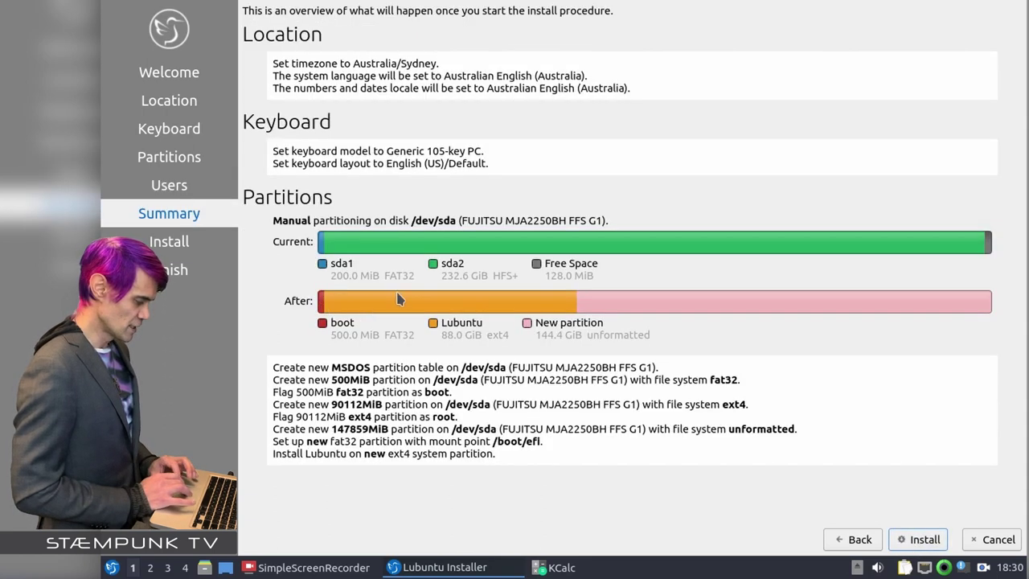
Check the Summary's After bar and partition actions (EFI boot, 88 GB ext4 root), then start installing Lubuntu 22.04.
mouse_move(435, 309)
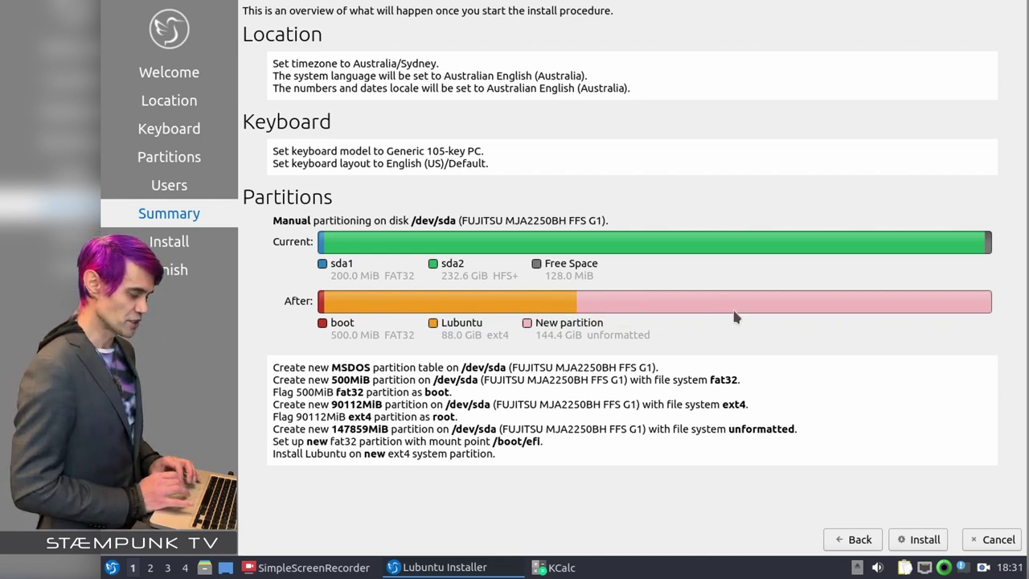
mouse_move(735, 318)
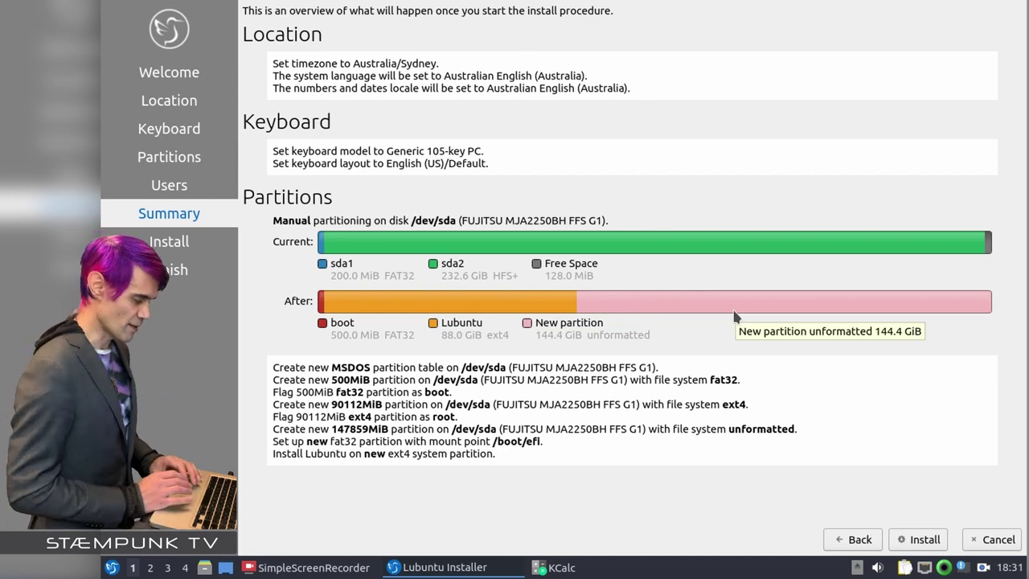
left_click(921, 541)
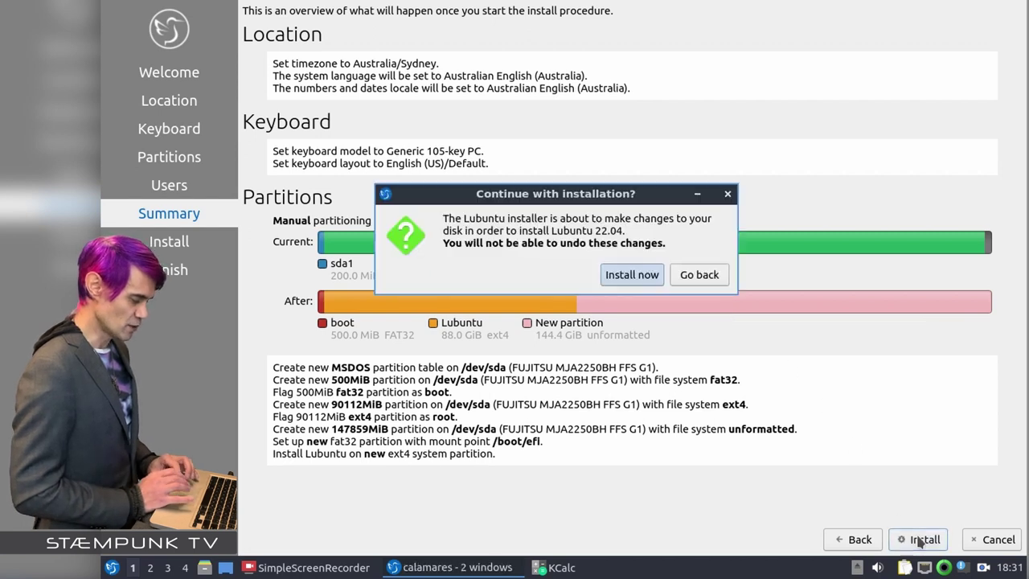
Confirm the irreversible disk changes and install Lubuntu 22.04 until it reports All done.
left_click(631, 276)
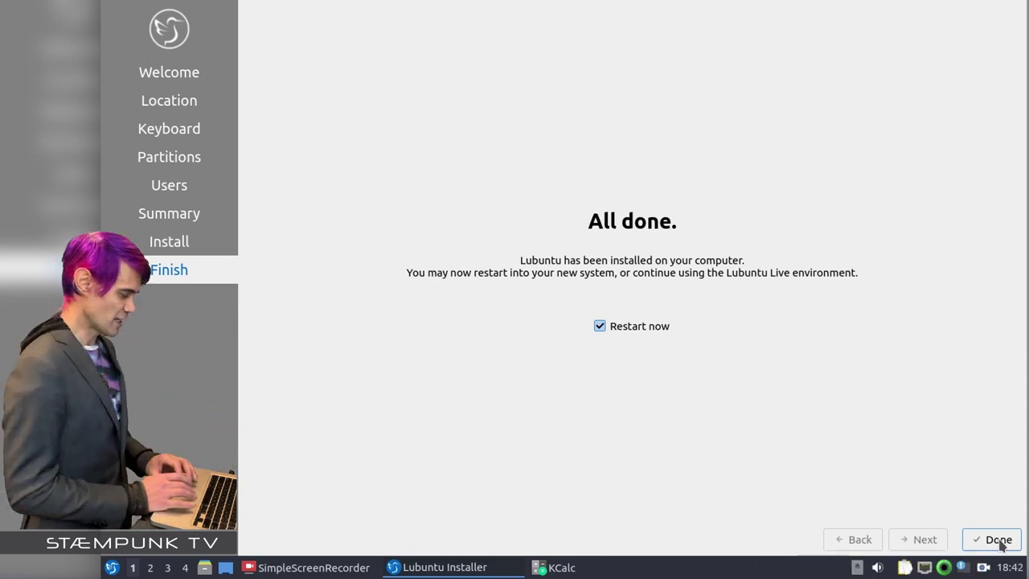
Bring the SimpleScreenRecorder window to the front from the taskbar.
left_click(311, 567)
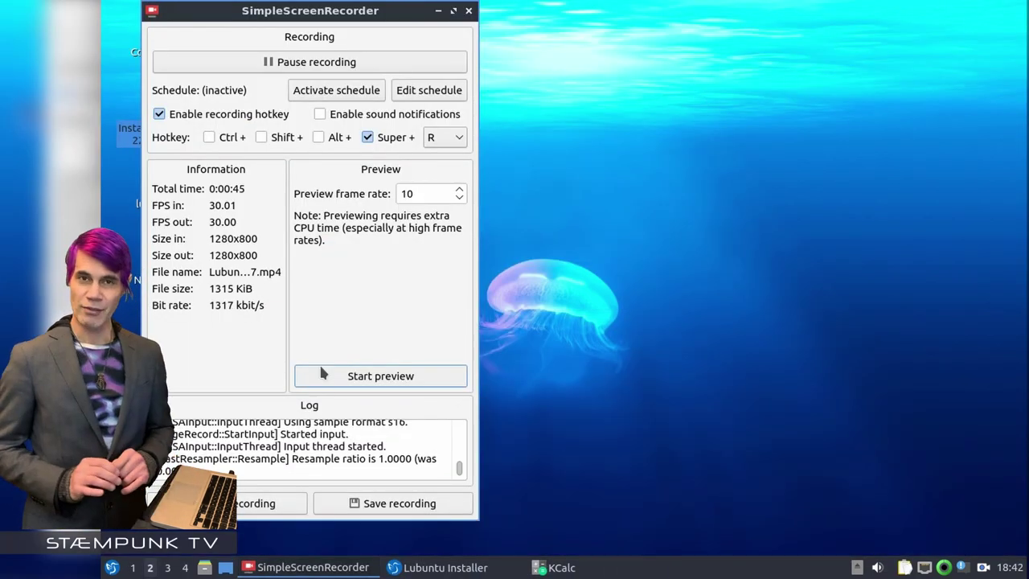